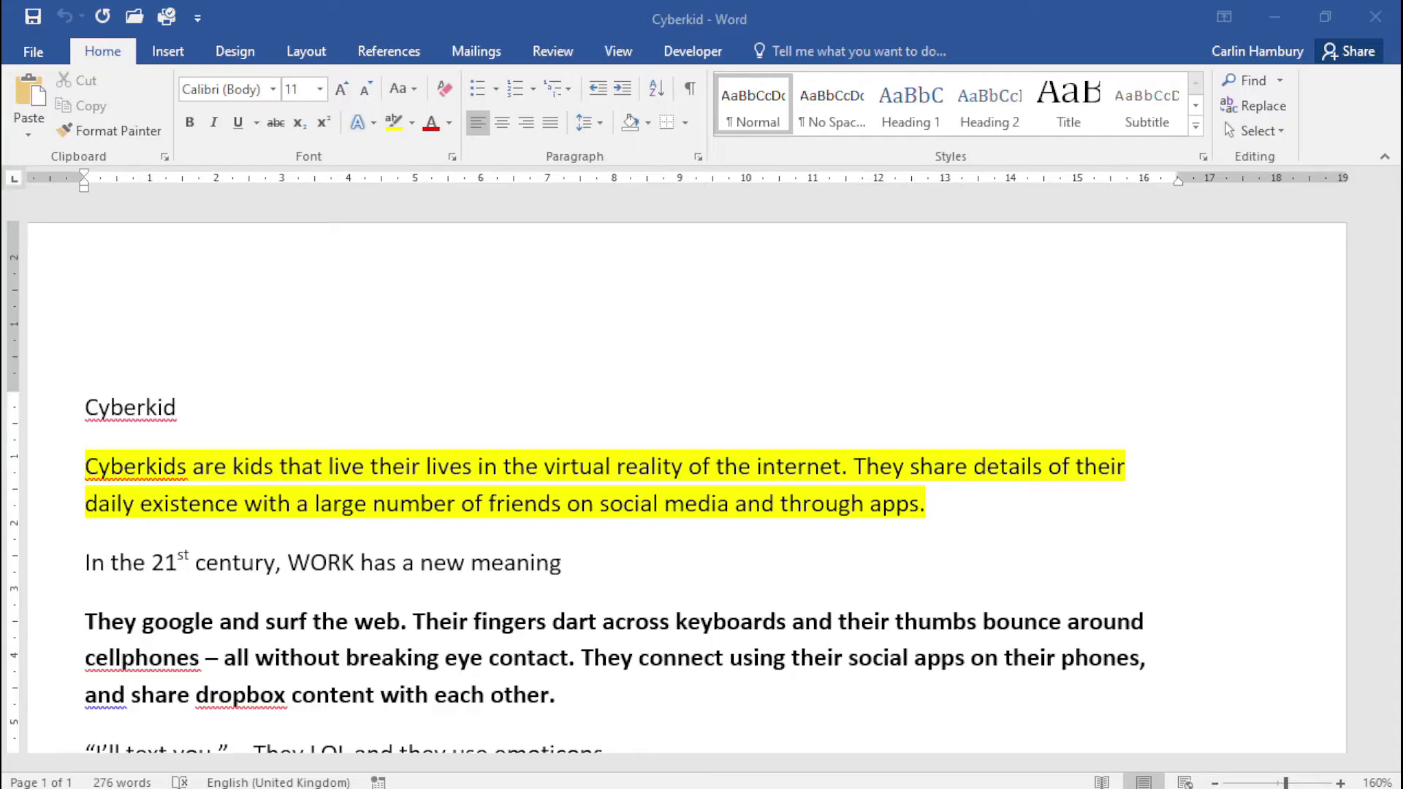
Select the Cyberkid title line and make it bold
{"action": "left_click", "coordinate": [51, 427]}
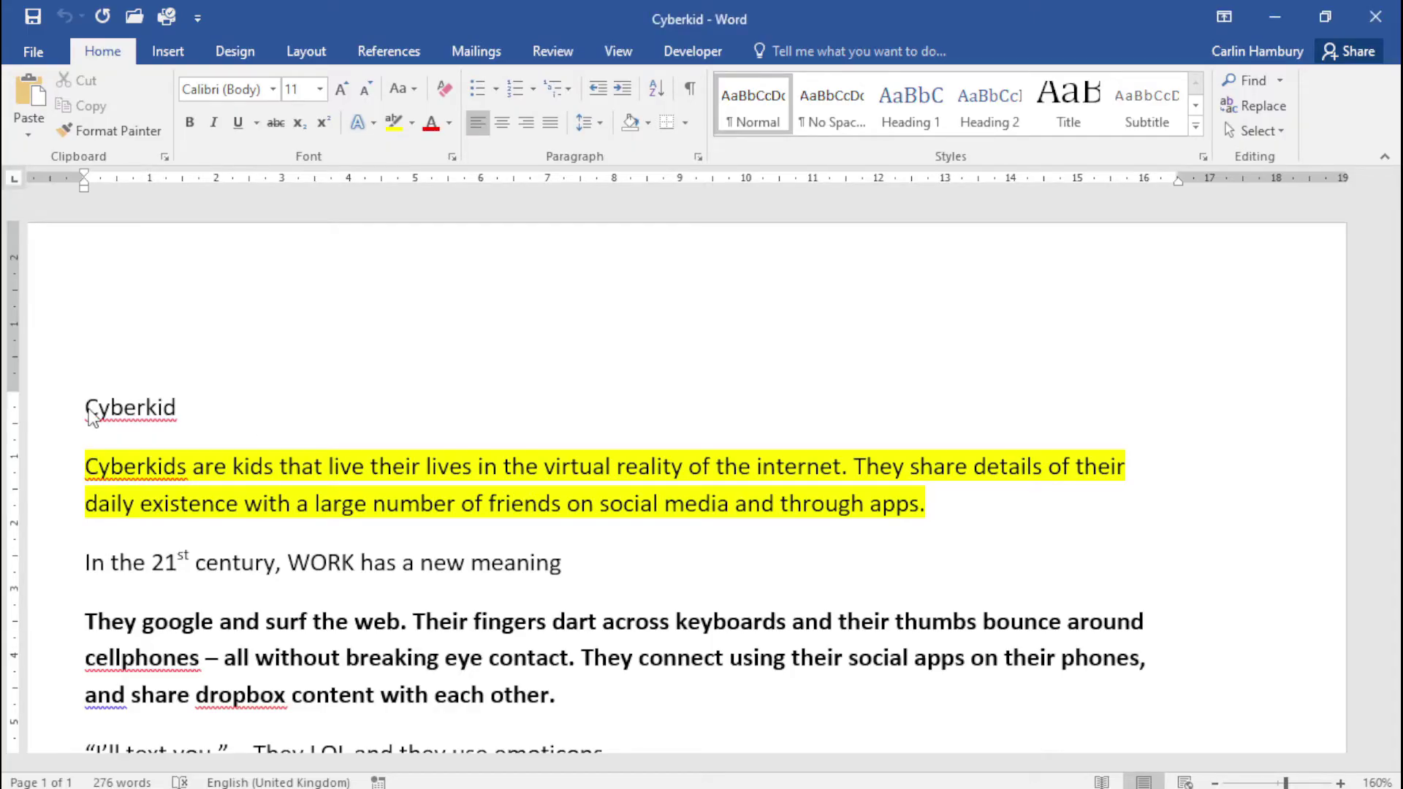
{"action": "left_click", "coordinate": [62, 419]}
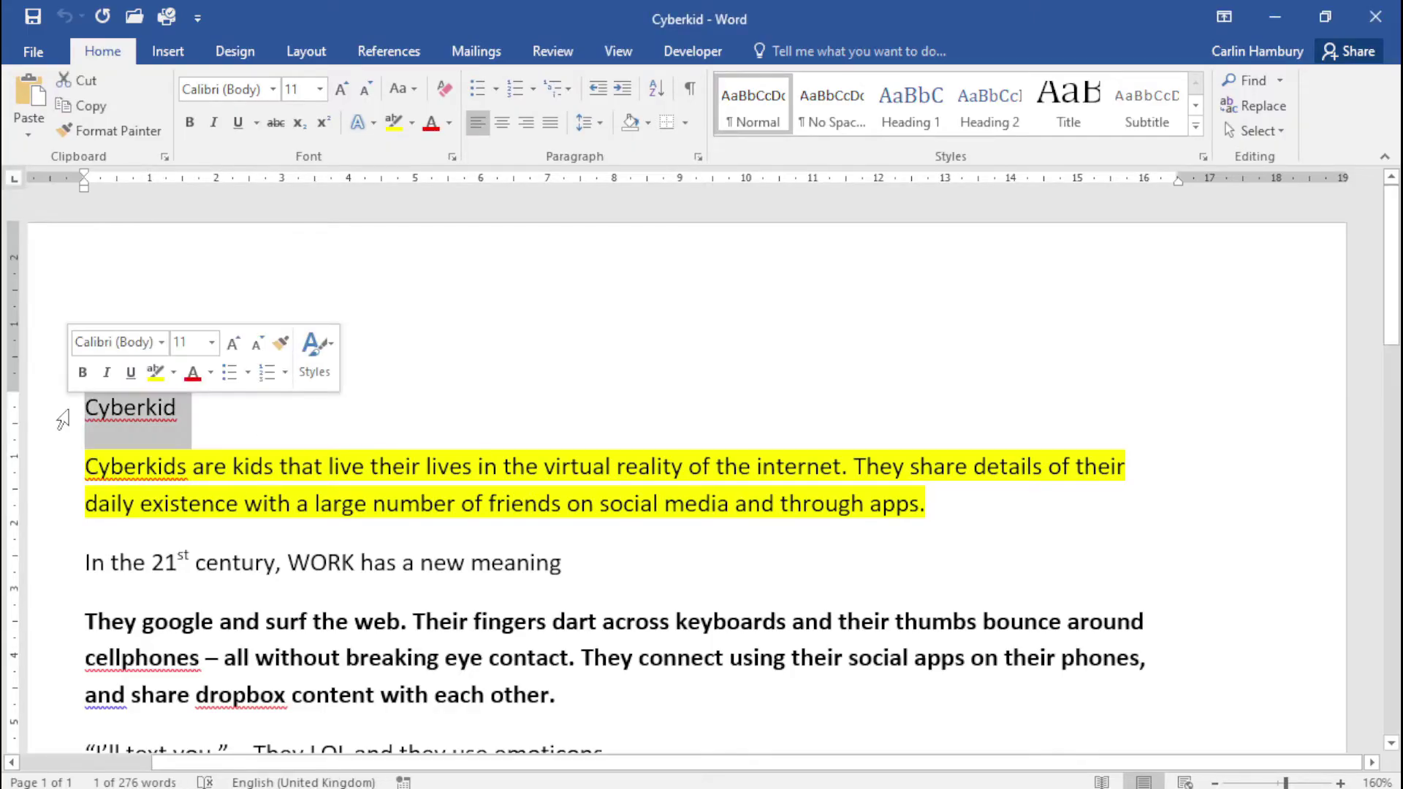
{"action": "left_click", "coordinate": [191, 121]}
Grow the title font to 72 pt, then shrink it back to 36 pt
{"action": "left_click", "coordinate": [341, 89]}
{"action": "left_click", "coordinate": [341, 89]}
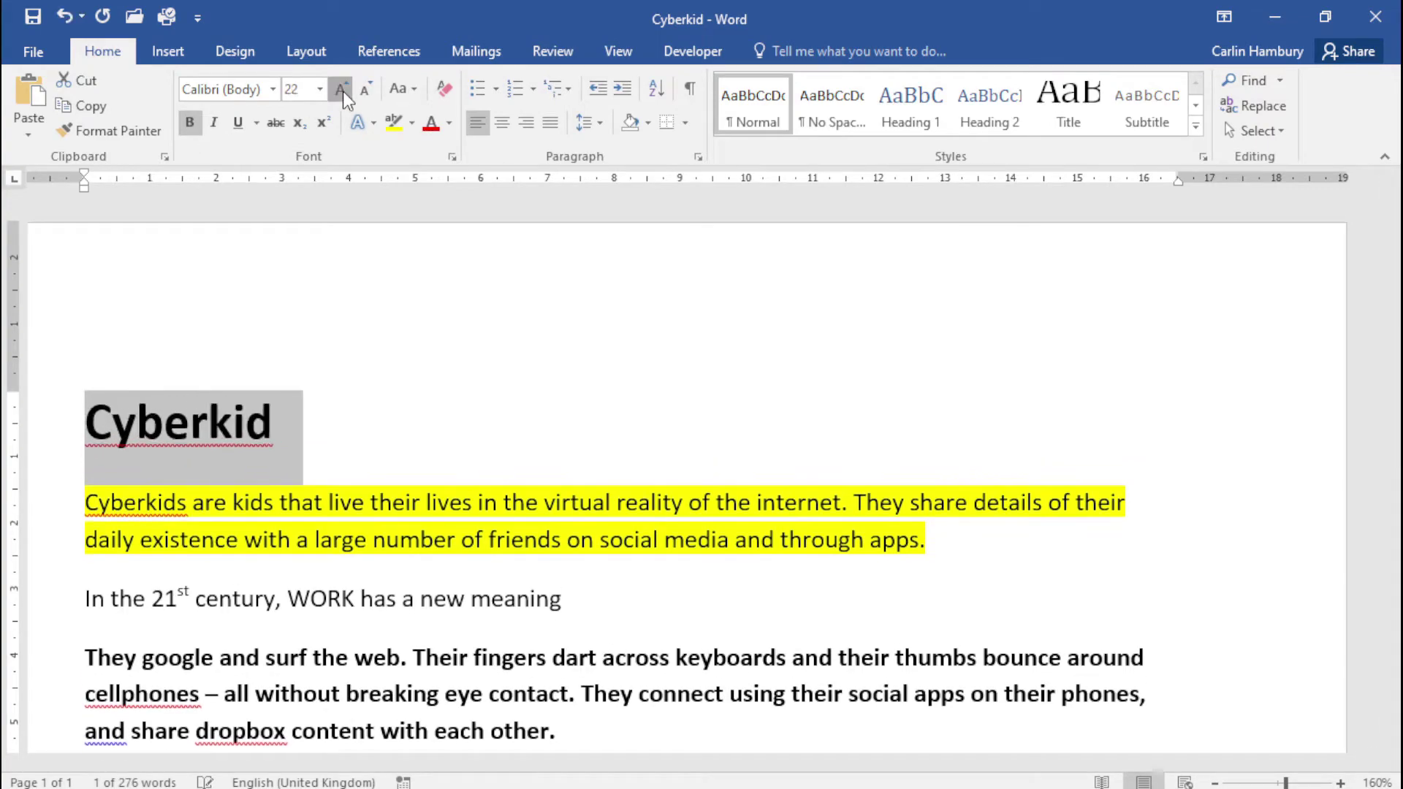
{"action": "left_click", "coordinate": [341, 89]}
{"action": "left_click", "coordinate": [341, 89]}
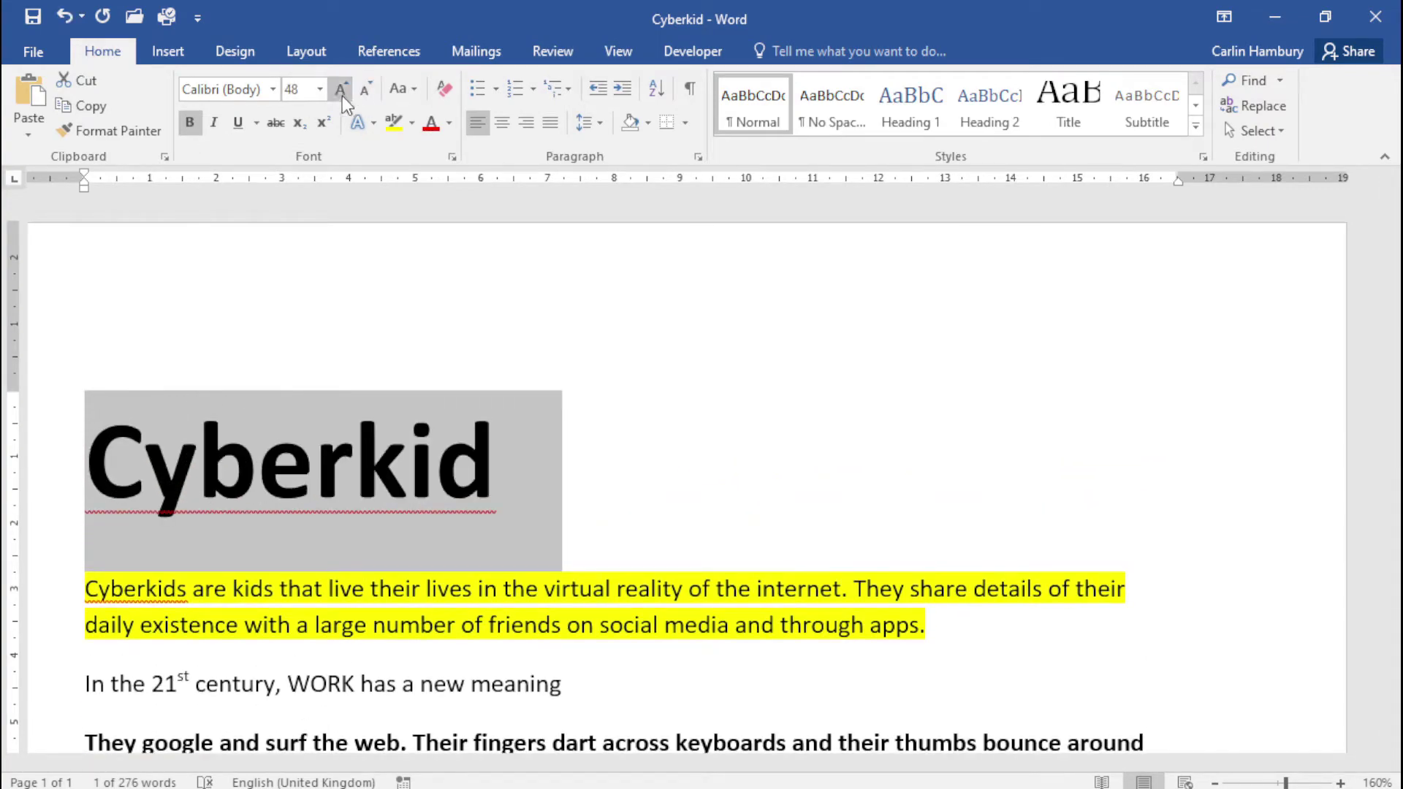
{"action": "left_click", "coordinate": [341, 91]}
{"action": "left_click", "coordinate": [360, 93]}
{"action": "left_click", "coordinate": [360, 93]}
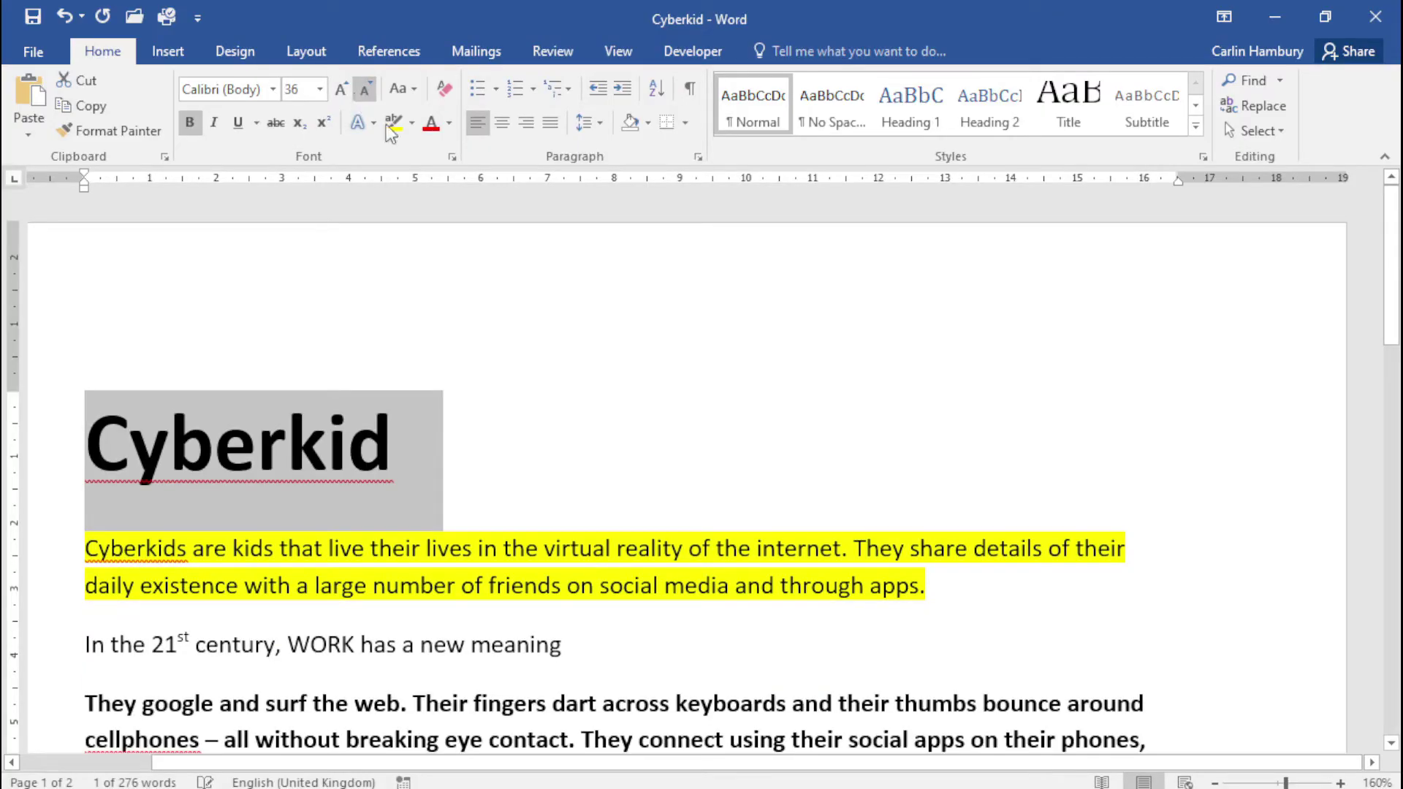
{"action": "left_click", "coordinate": [510, 429]}
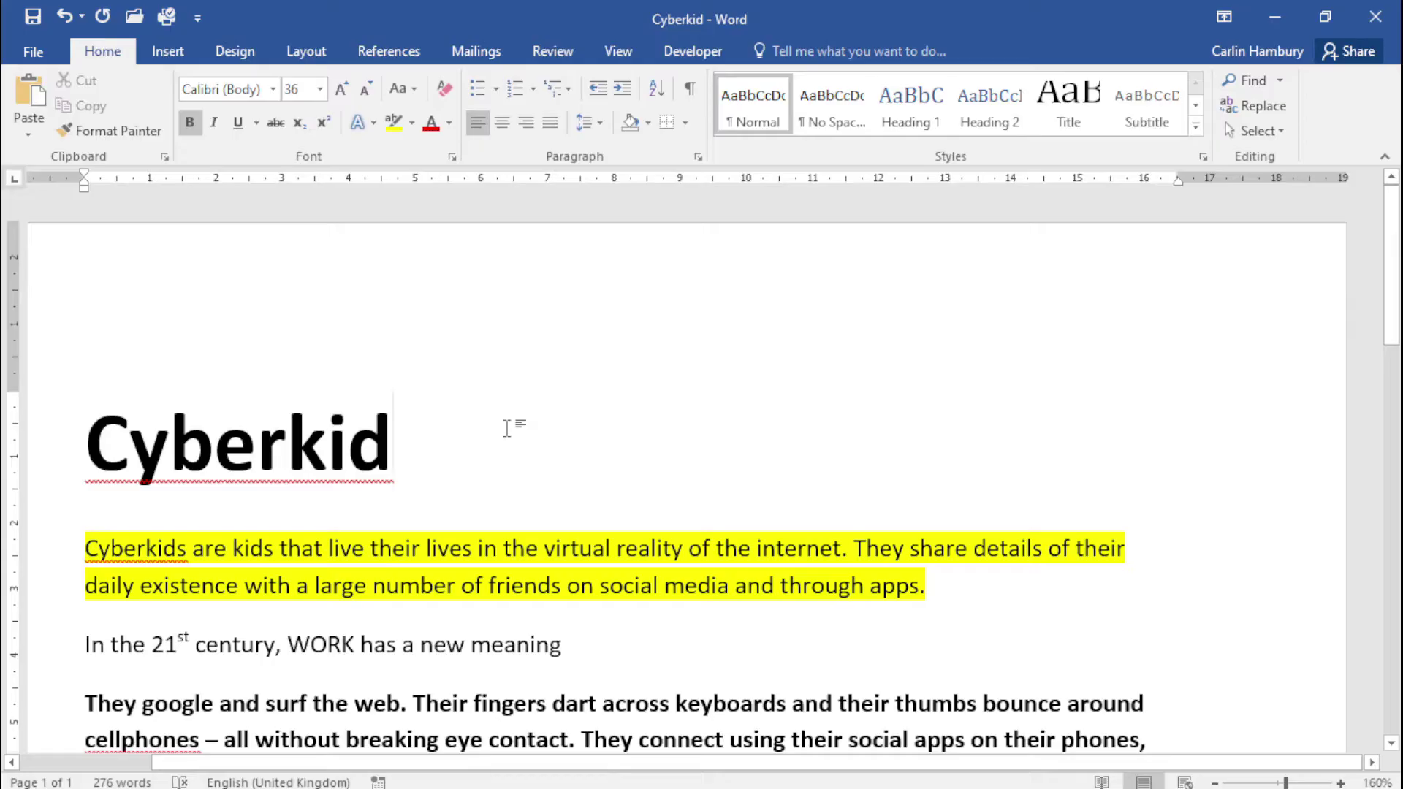
Turn off bold on the whole 'They google and surf the web' paragraph
{"action": "scroll", "coordinate": [511, 422], "scroll_direction": "down", "scroll_amount": 3}
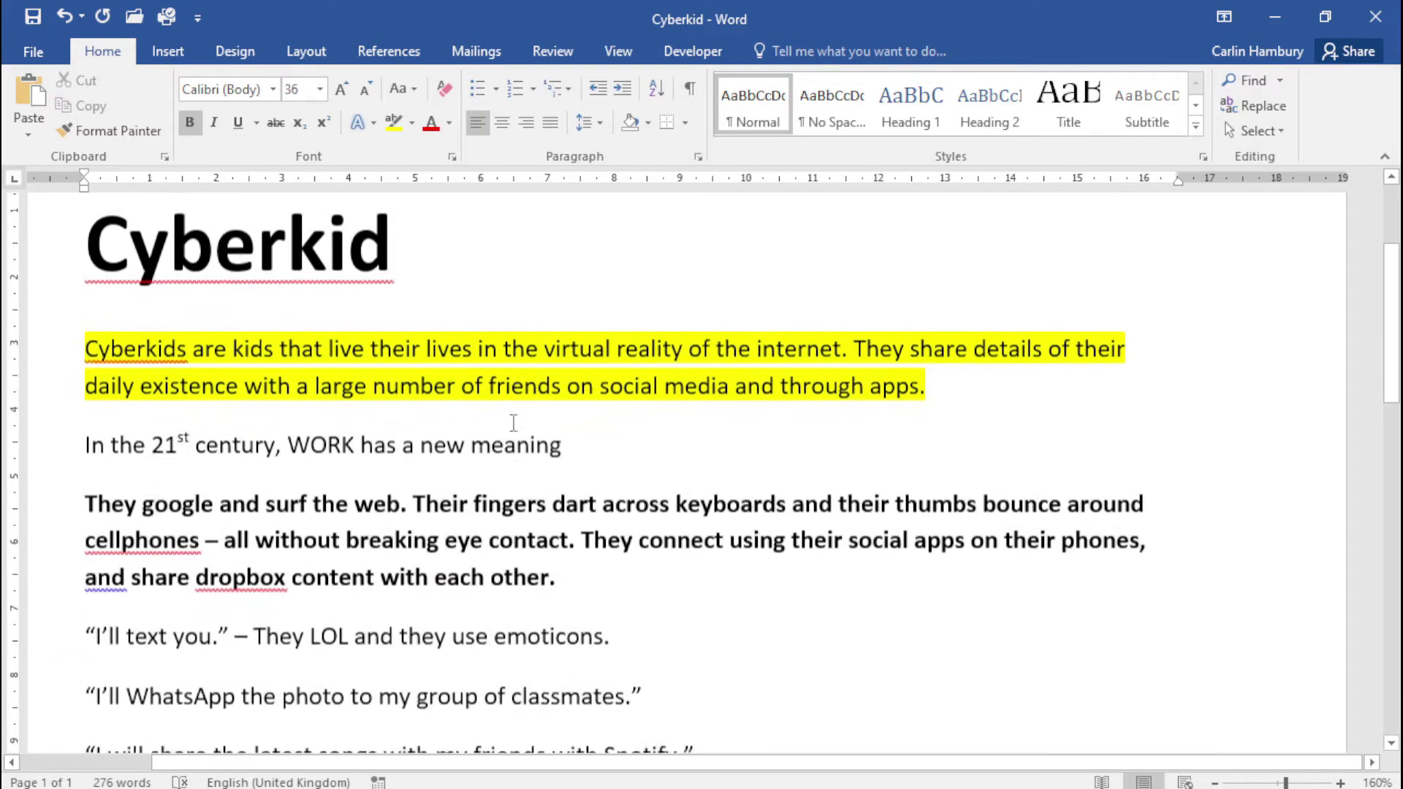
{"action": "left_click_drag", "start_coordinate": [51, 469], "coordinate": [45, 532]}
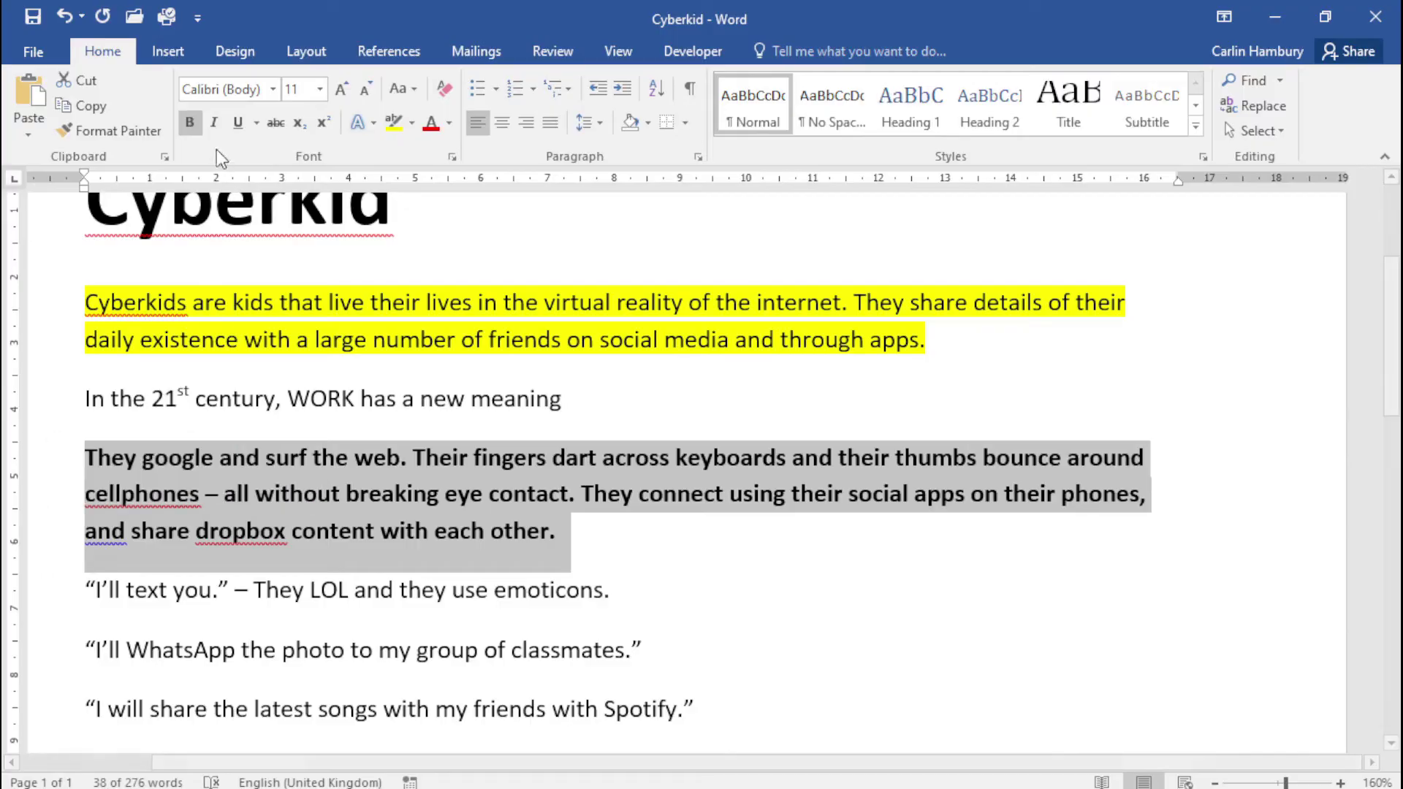
{"action": "left_click", "coordinate": [189, 123]}
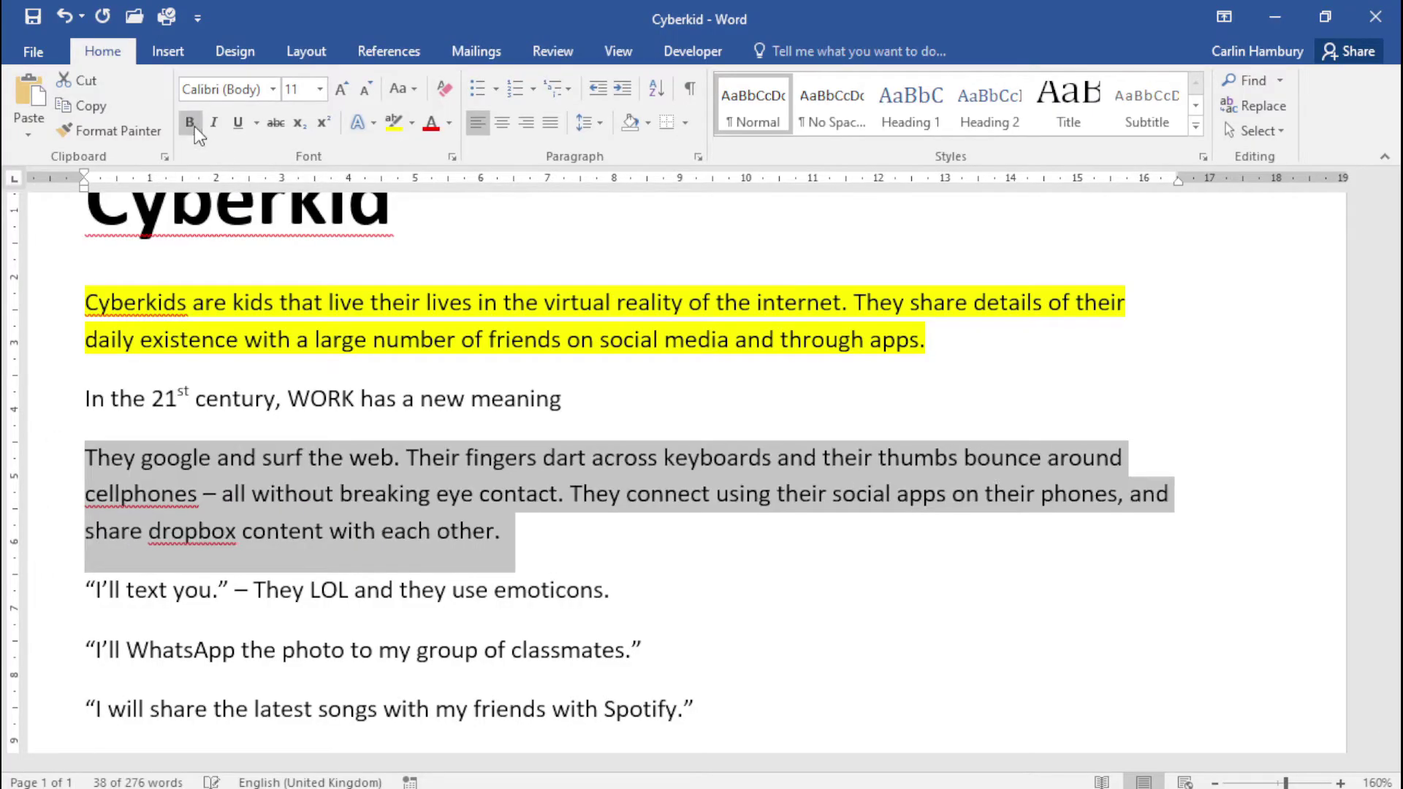
{"action": "left_click", "coordinate": [696, 545]}
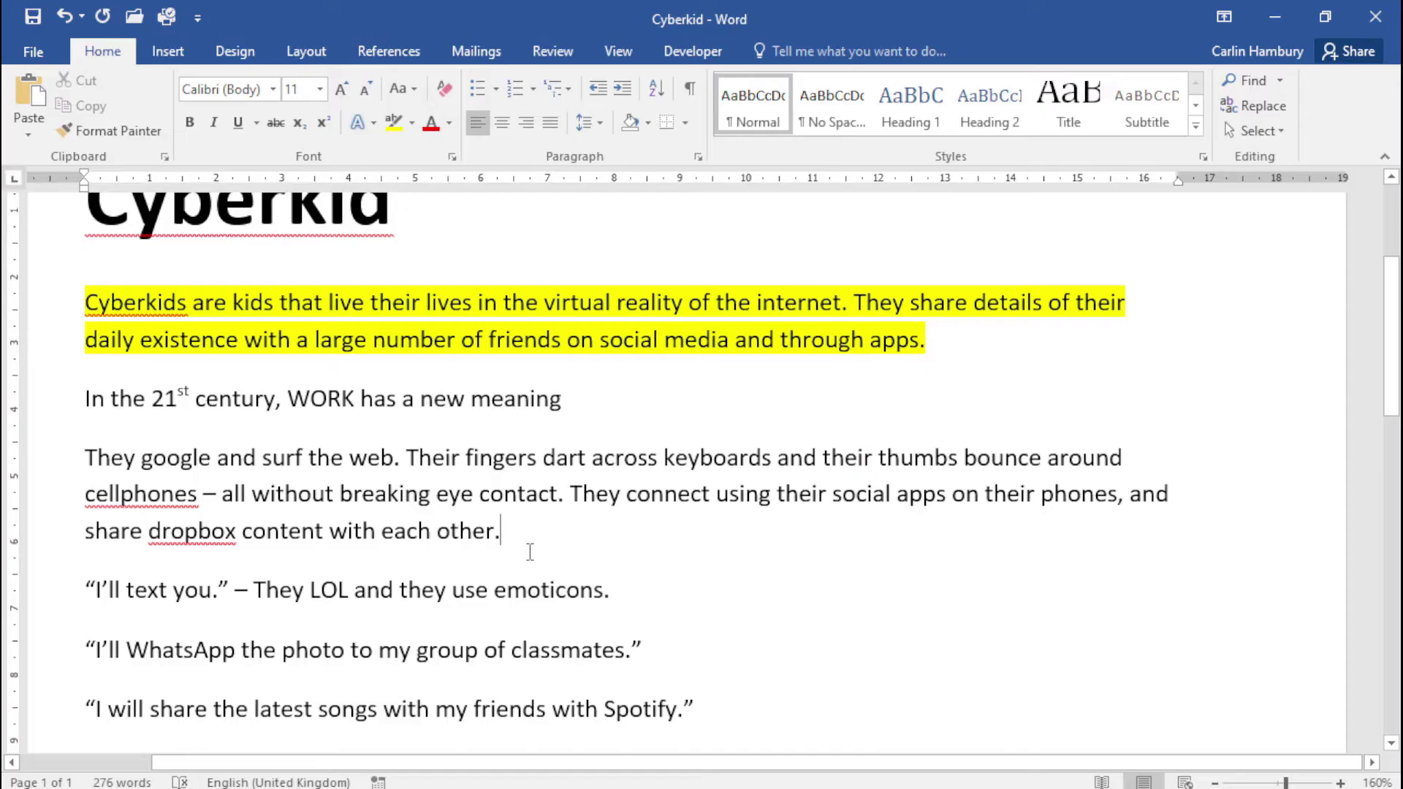
Bold the 'In the 21st century' subheadings, including the COURTESY and SAFETY one
{"action": "scroll", "coordinate": [395, 526], "scroll_direction": "down", "scroll_amount": 5}
{"action": "scroll", "coordinate": [368, 514], "scroll_direction": "up", "scroll_amount": 1}
{"action": "scroll", "coordinate": [368, 514], "scroll_direction": "up", "scroll_amount": 3}
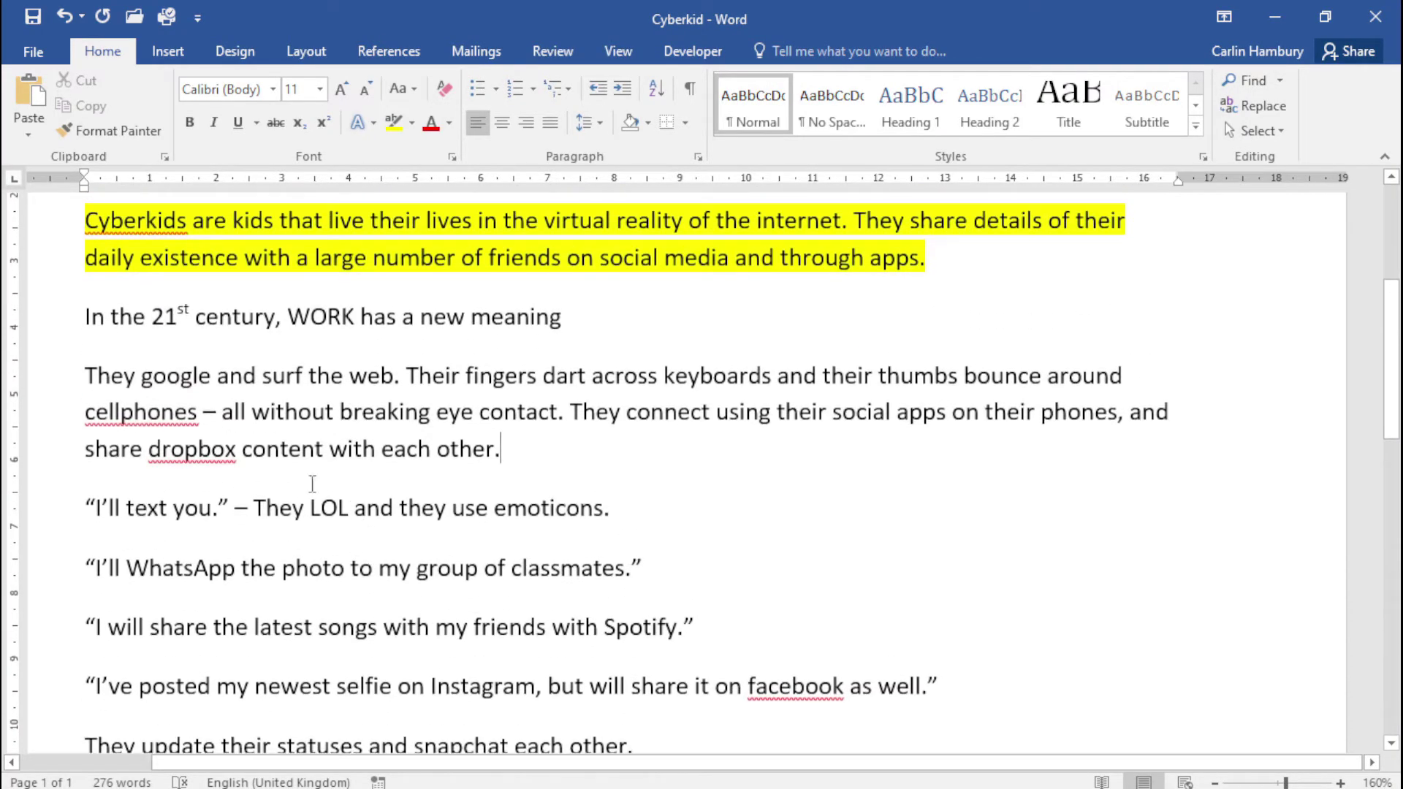
{"action": "left_click", "coordinate": [58, 322]}
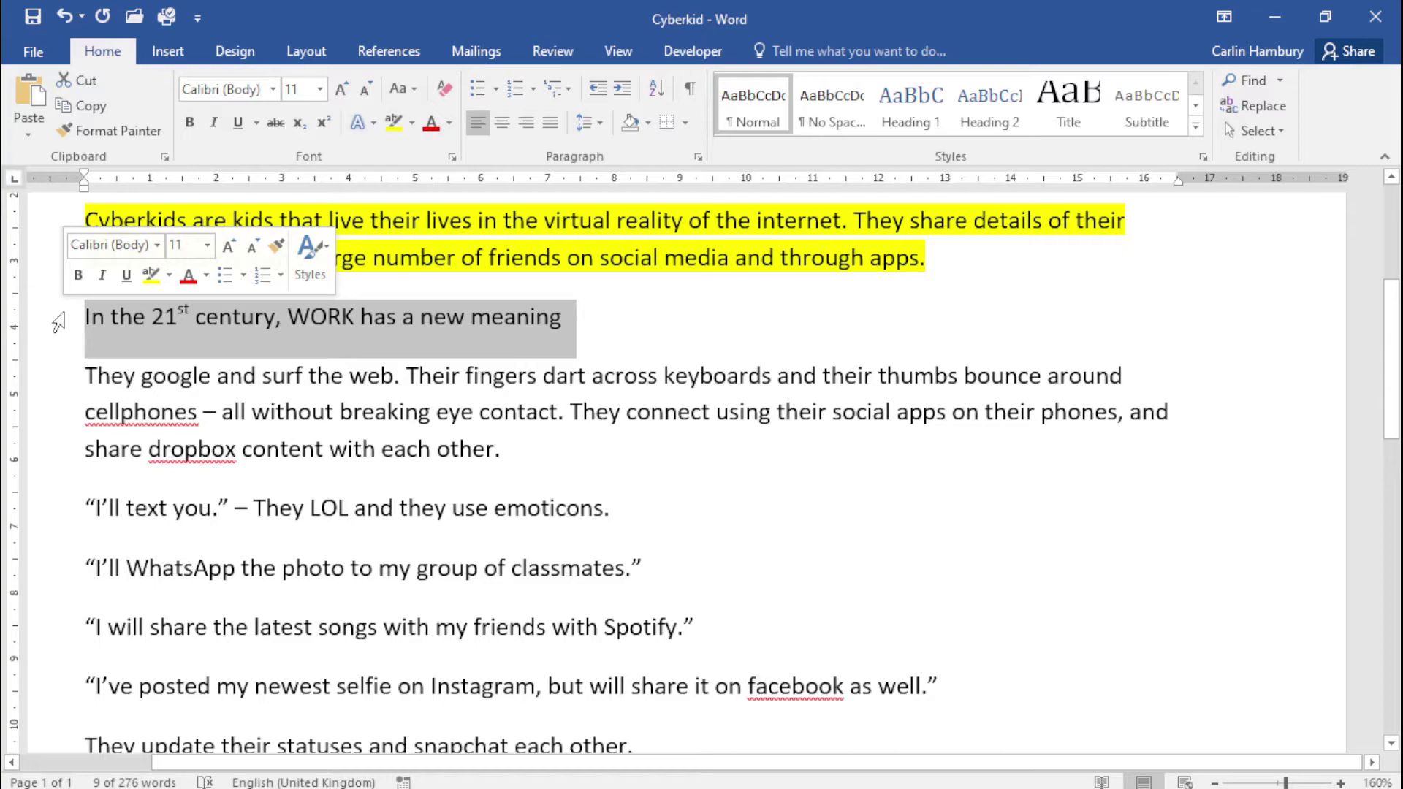
{"action": "scroll", "coordinate": [162, 544], "scroll_direction": "down", "scroll_amount": 1}
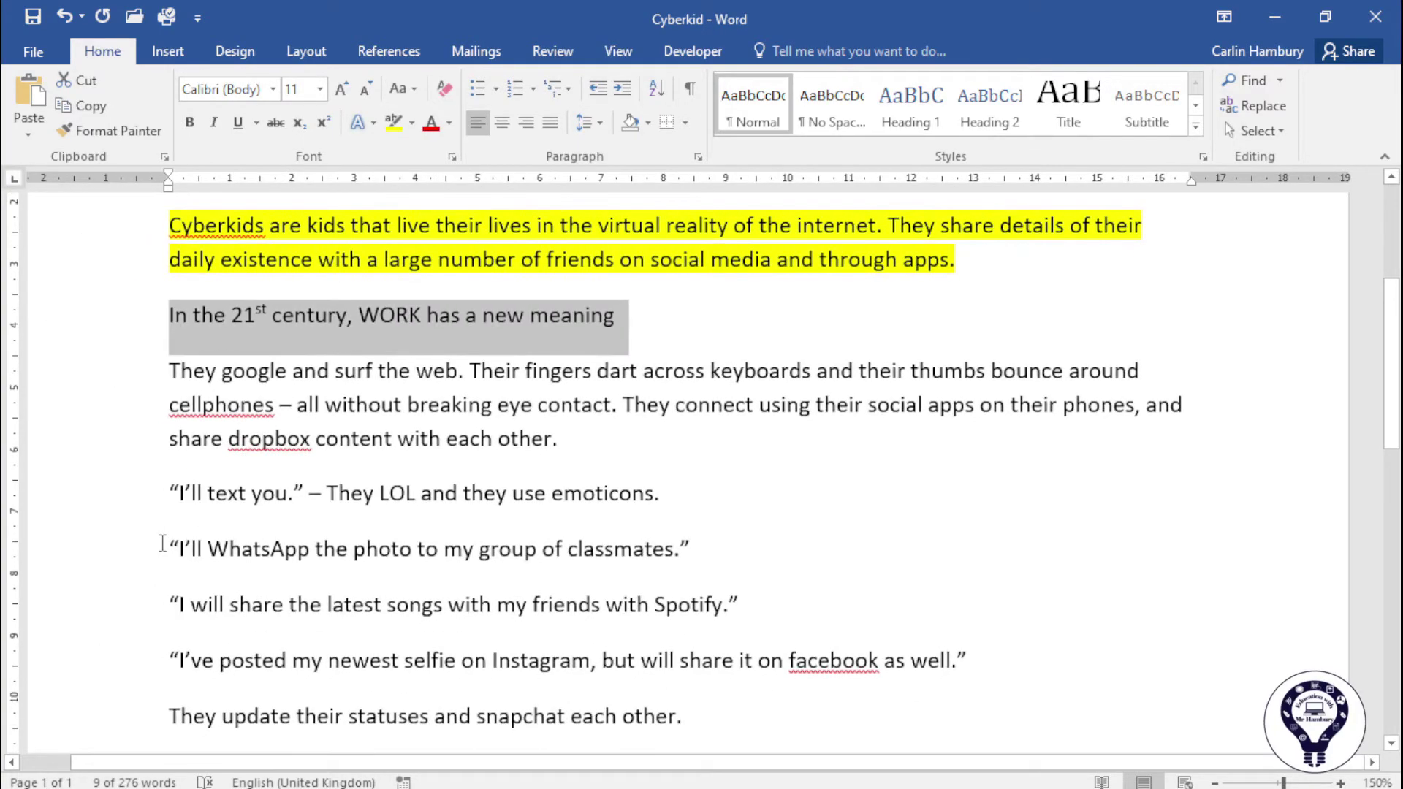
{"action": "scroll", "coordinate": [162, 545], "scroll_direction": "down", "scroll_amount": 8}
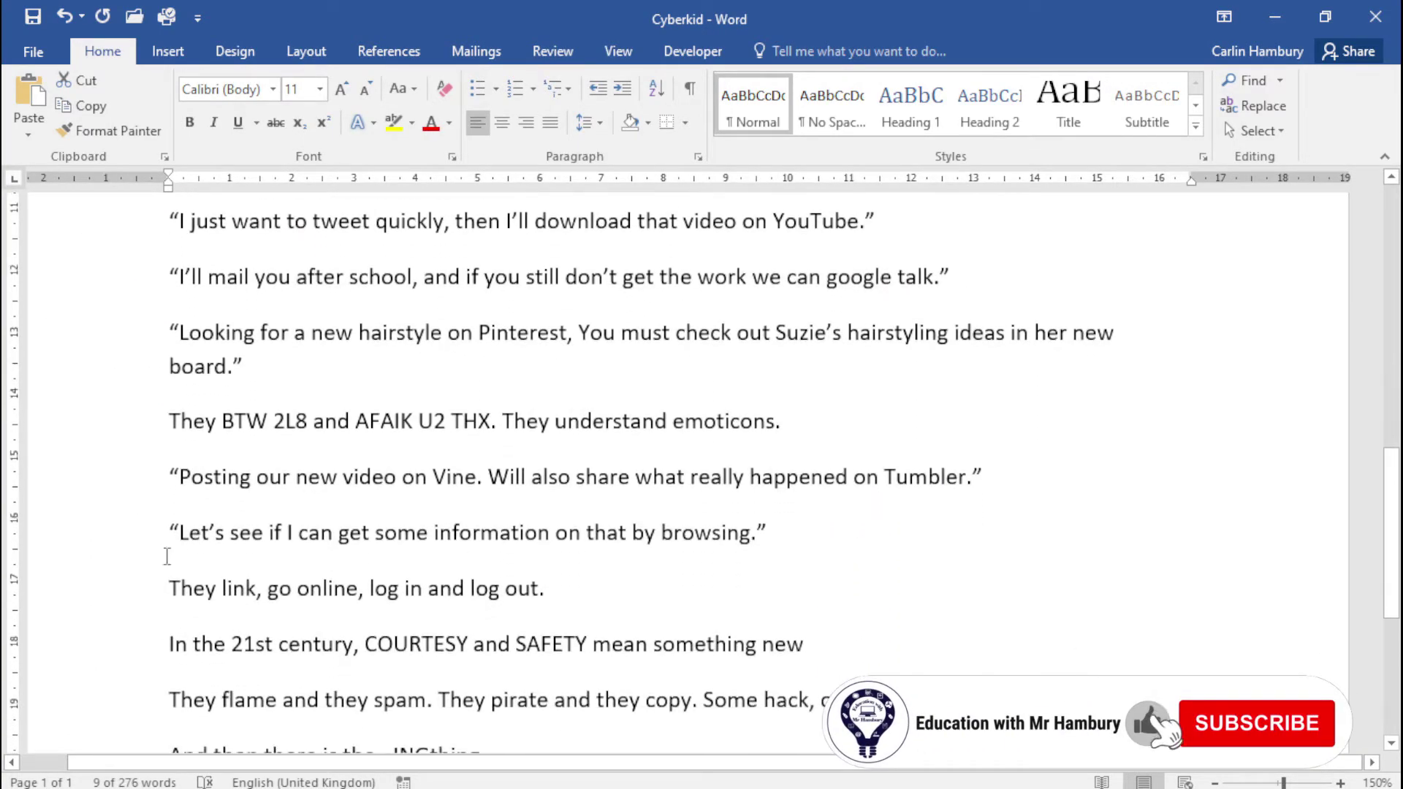
{"action": "left_click", "coordinate": [118, 652]}
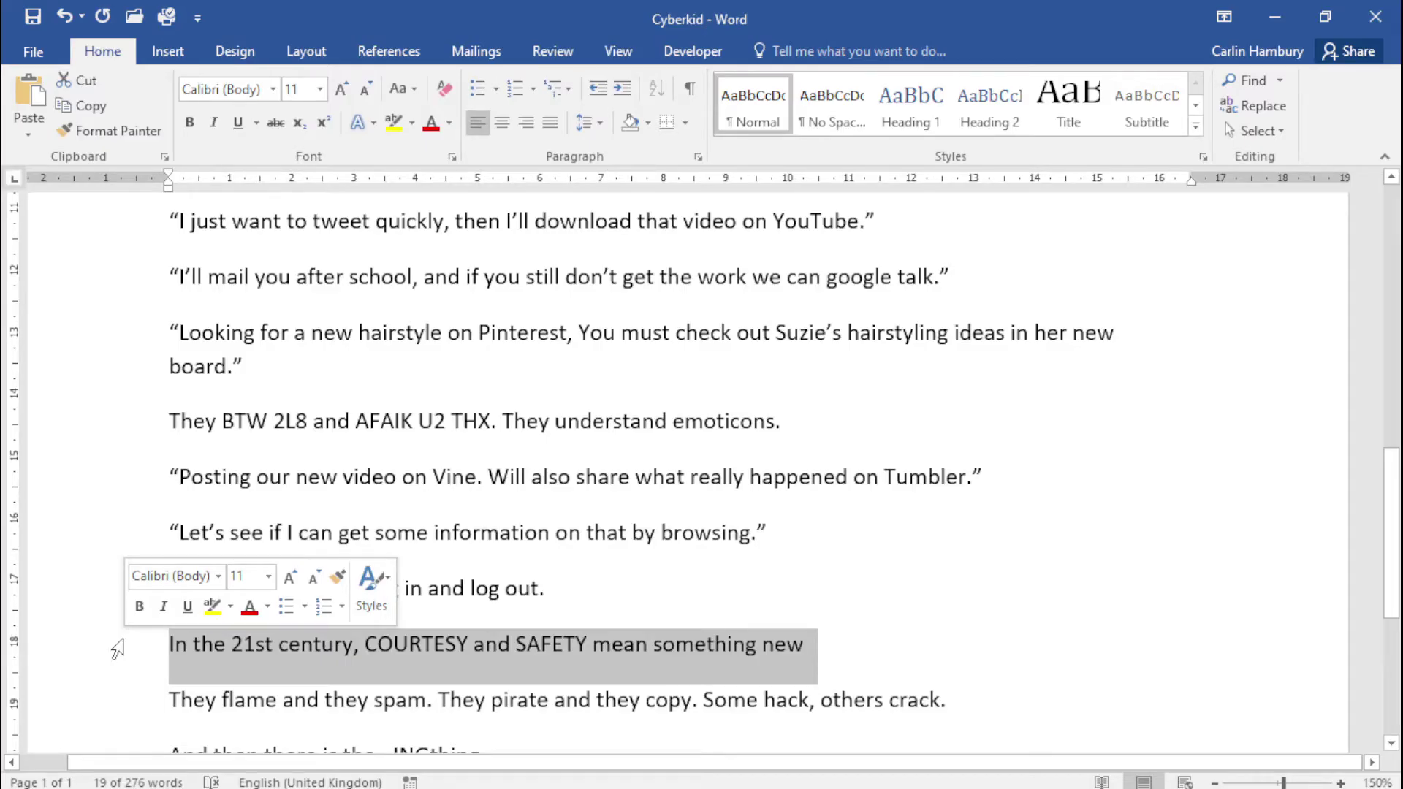
{"action": "left_click", "coordinate": [194, 125]}
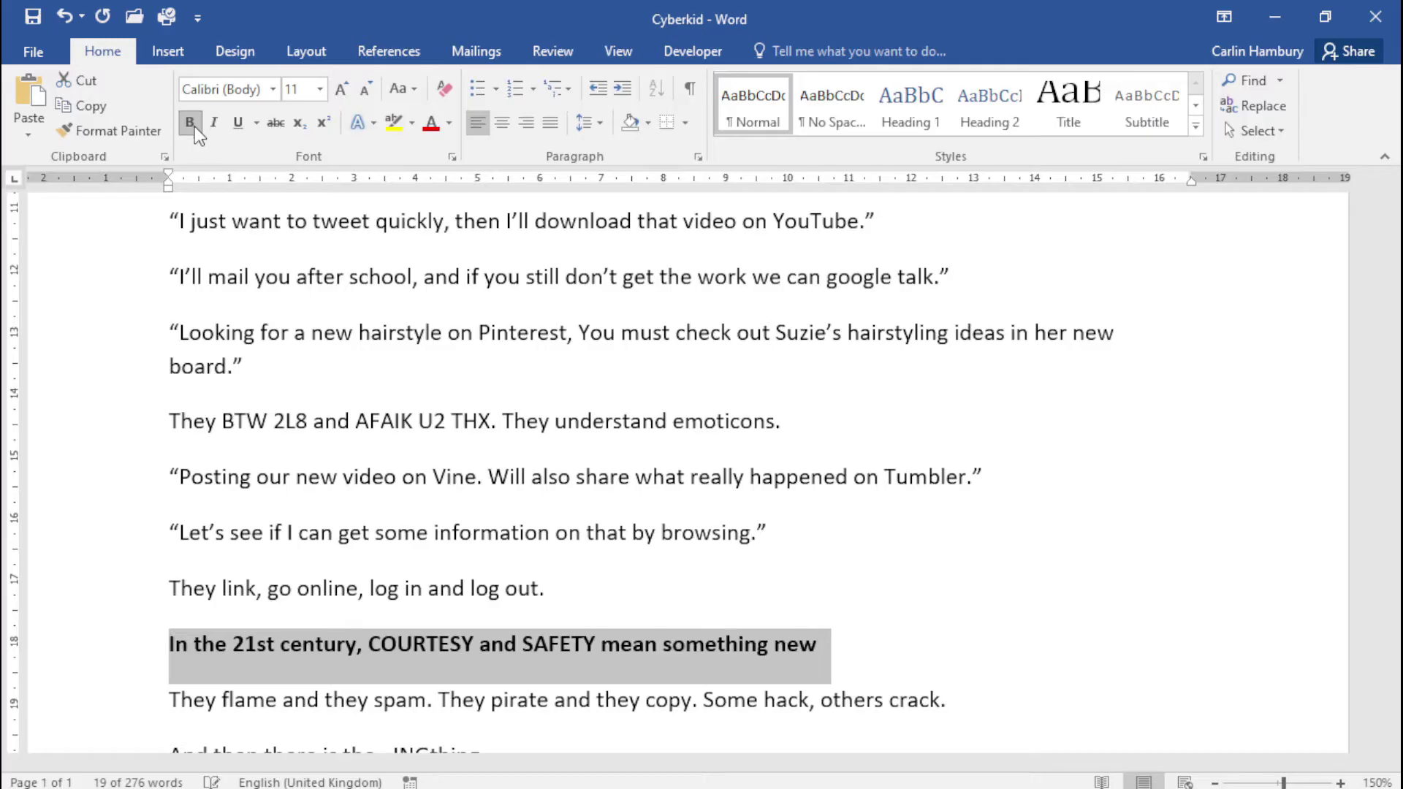
{"action": "left_click", "coordinate": [285, 421]}
Make the 'st' of 21st in the COURTESY and SAFETY subheading superscript
{"action": "left_click_drag", "start_coordinate": [256, 644], "coordinate": [275, 645]}
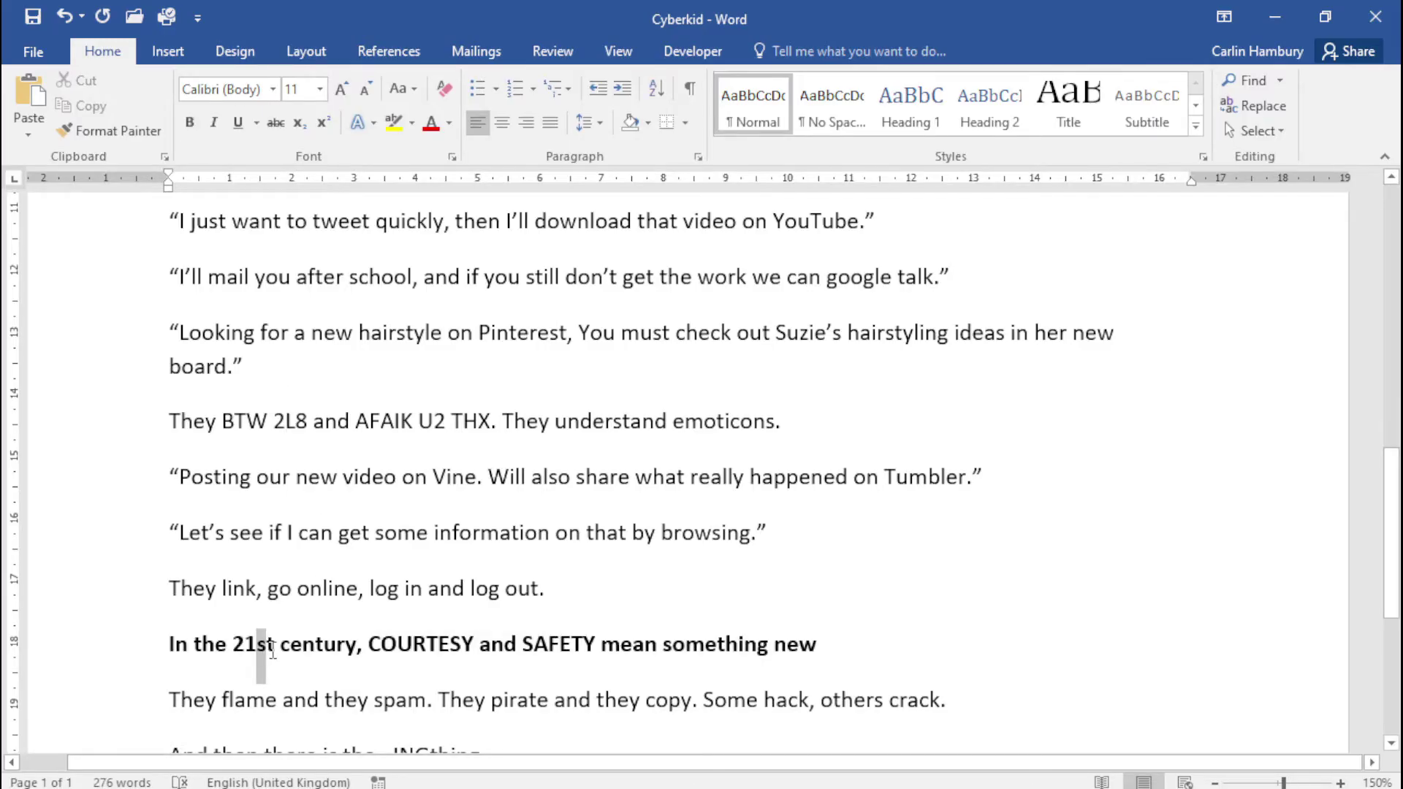
{"action": "left_click", "coordinate": [323, 122]}
{"action": "scroll", "coordinate": [308, 461], "scroll_direction": "up", "scroll_amount": 3}
{"action": "scroll", "coordinate": [307, 462], "scroll_direction": "up", "scroll_amount": 3}
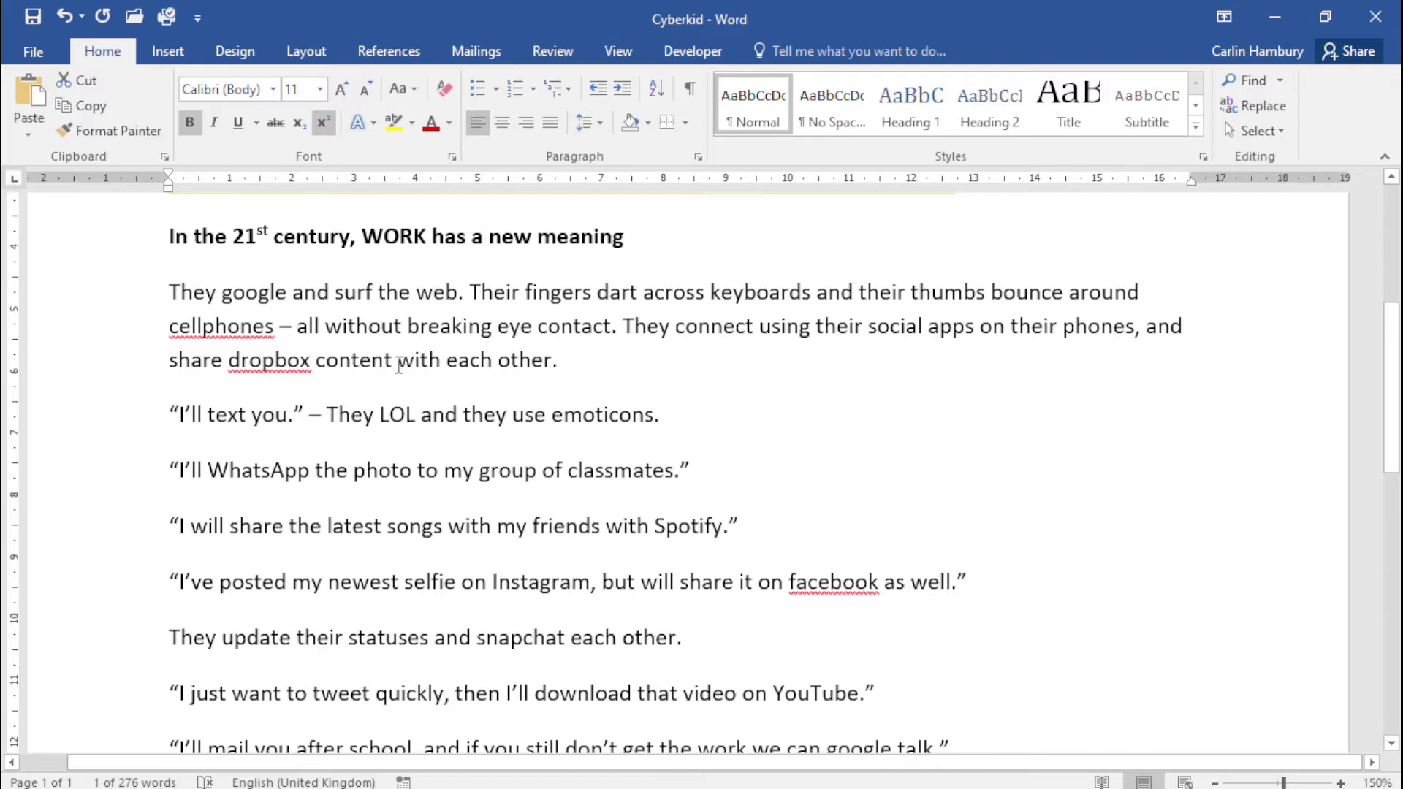
{"action": "scroll", "coordinate": [399, 365], "scroll_direction": "up", "scroll_amount": 3}
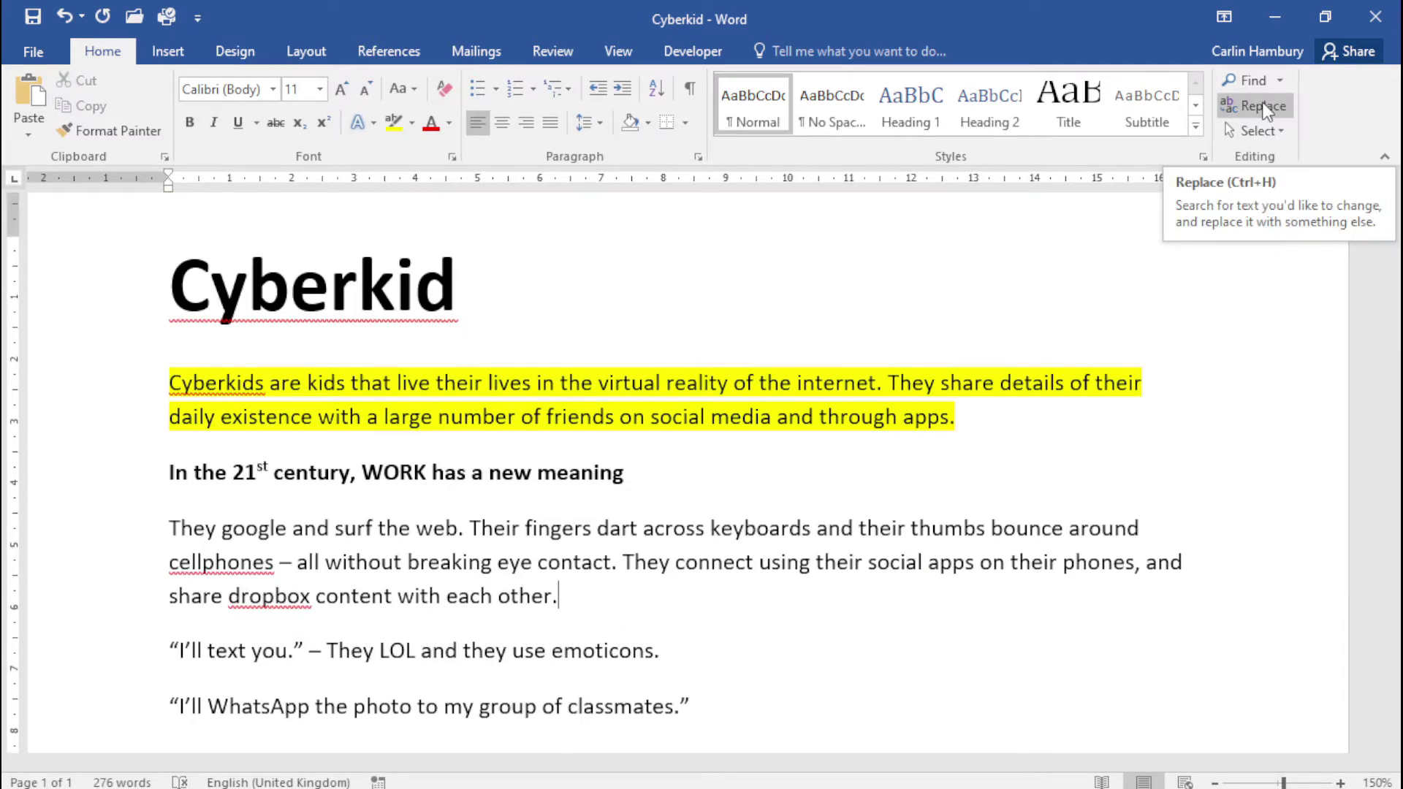
Open Find and Replace and limit the search to whole words only
{"action": "left_click", "coordinate": [1266, 110]}
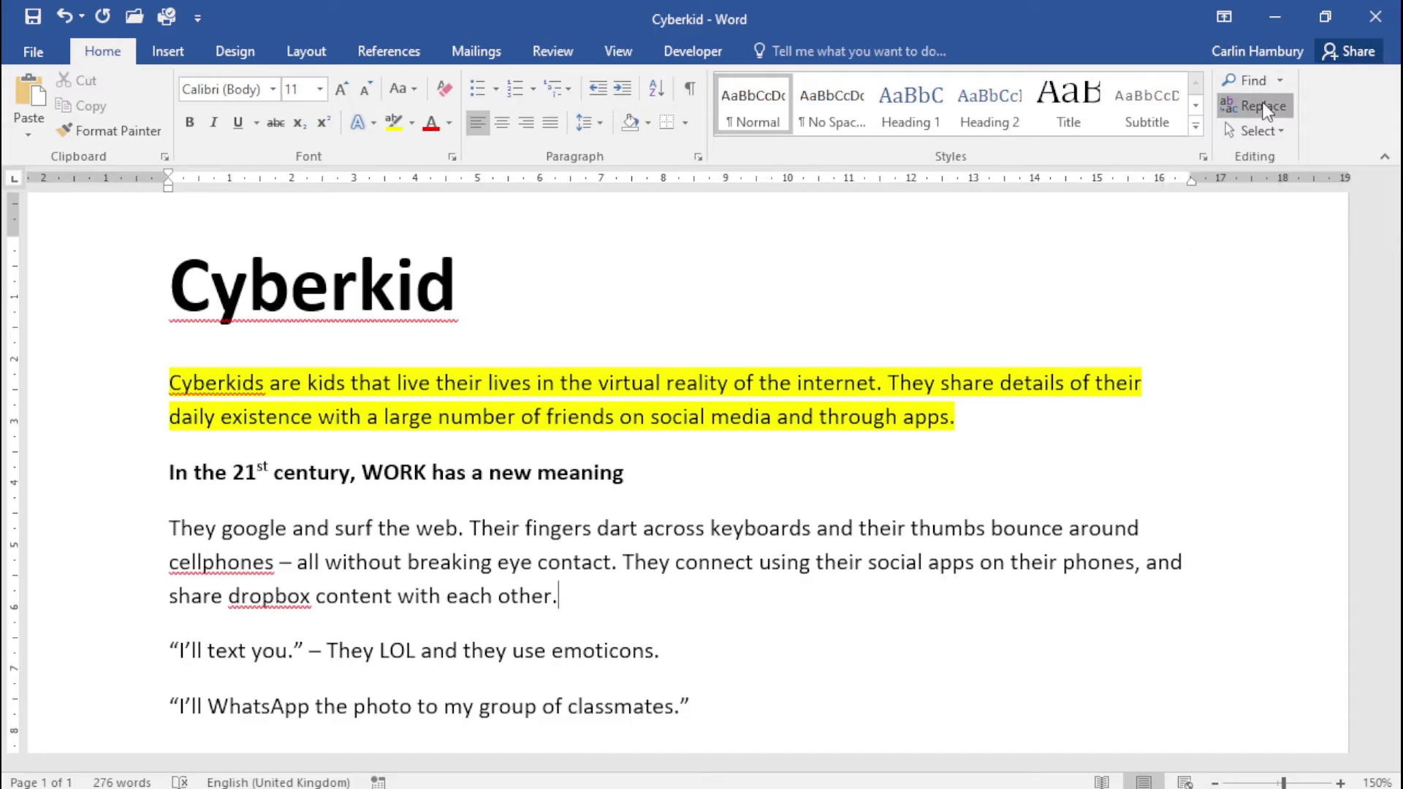
{"action": "left_click_drag", "start_coordinate": [989, 225], "coordinate": [667, 208]}
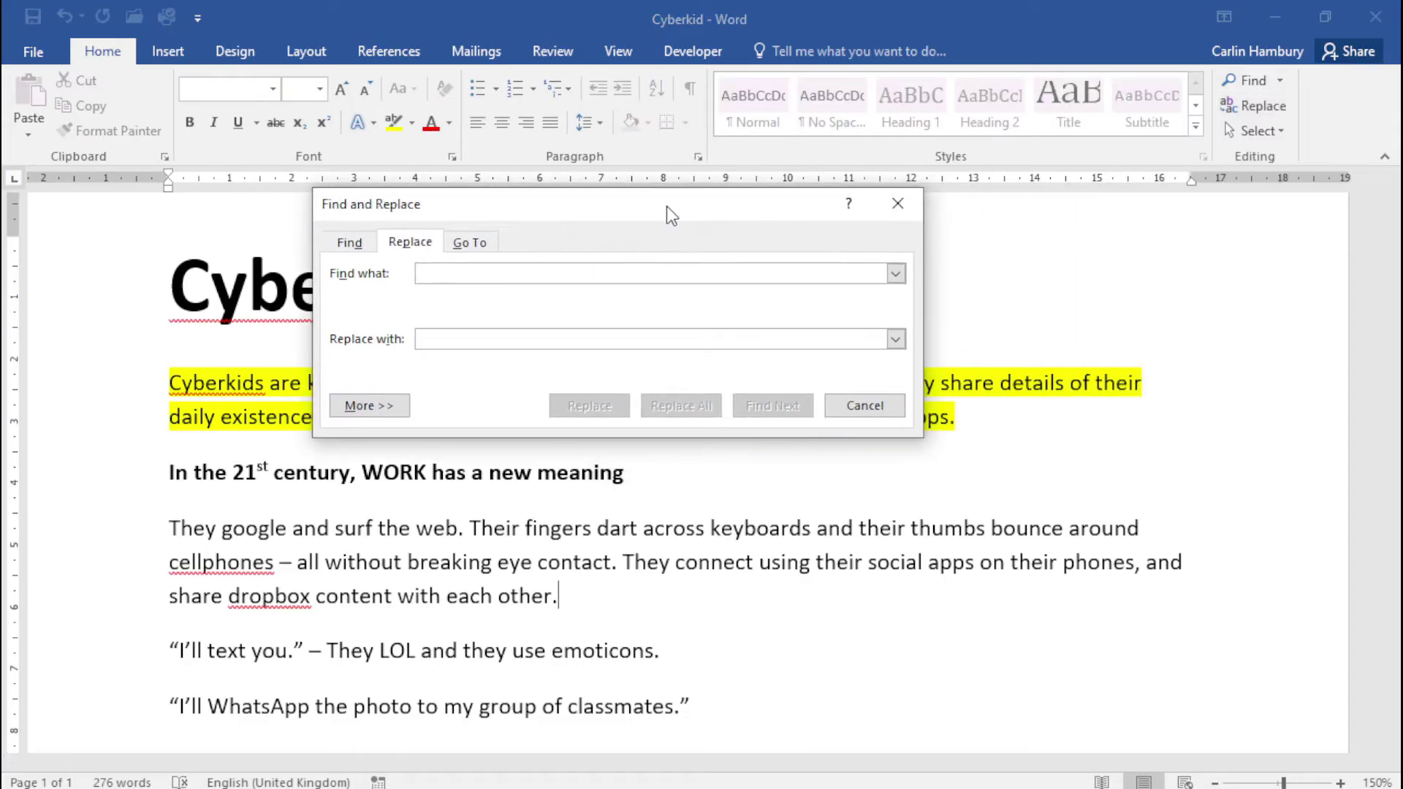
{"action": "left_click", "coordinate": [387, 402]}
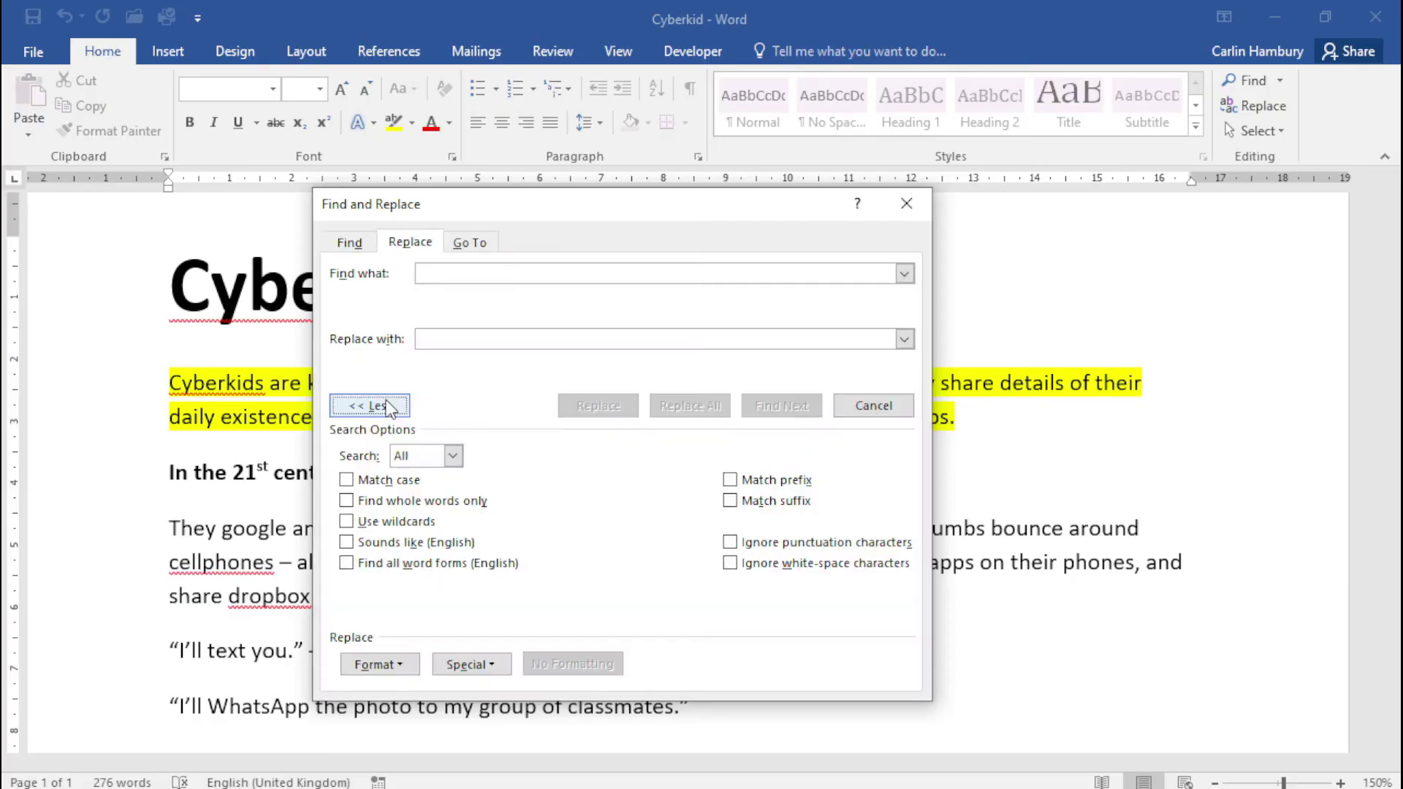
{"action": "left_click", "coordinate": [348, 501]}
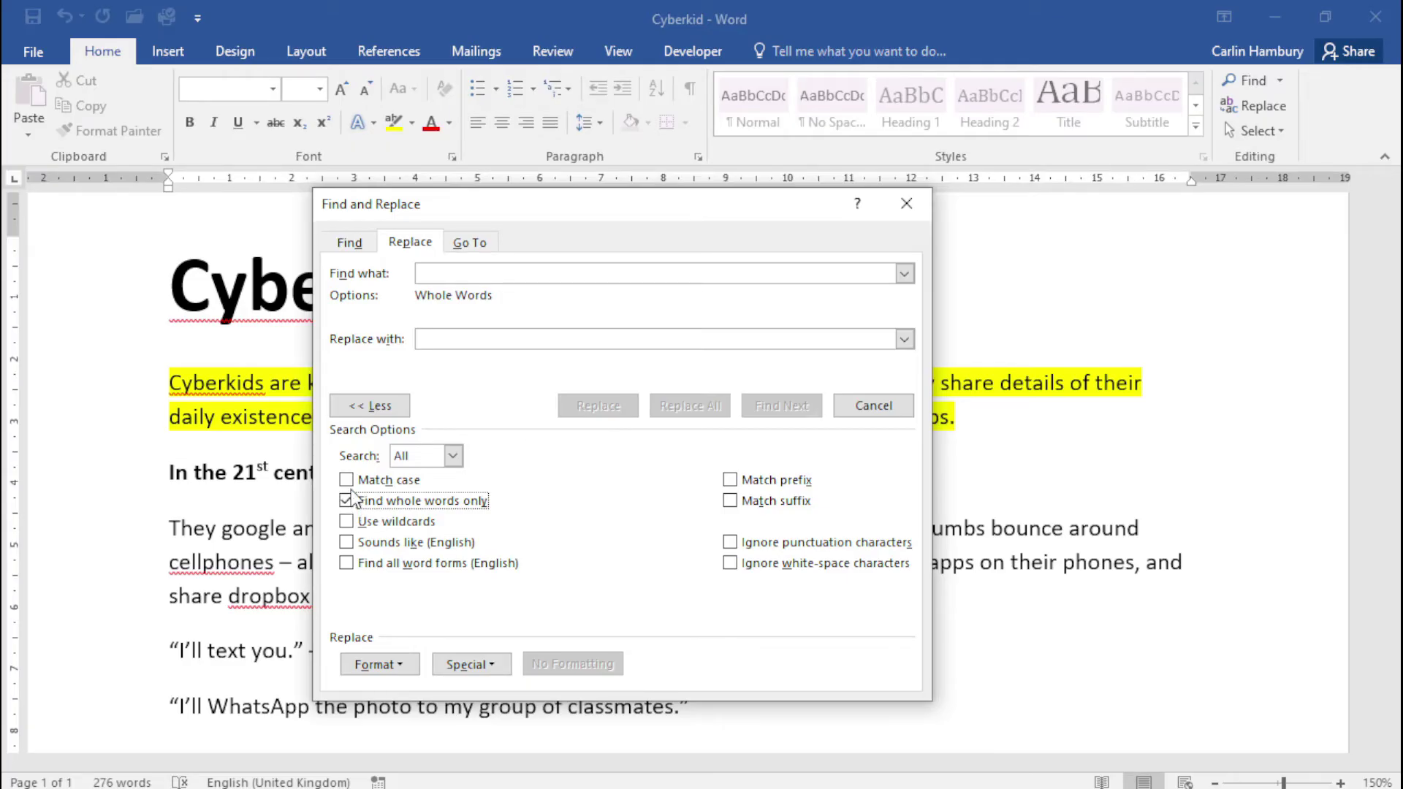
Open the Find Font dialog to set formatting criteria for the searched text
{"action": "left_click", "coordinate": [347, 480]}
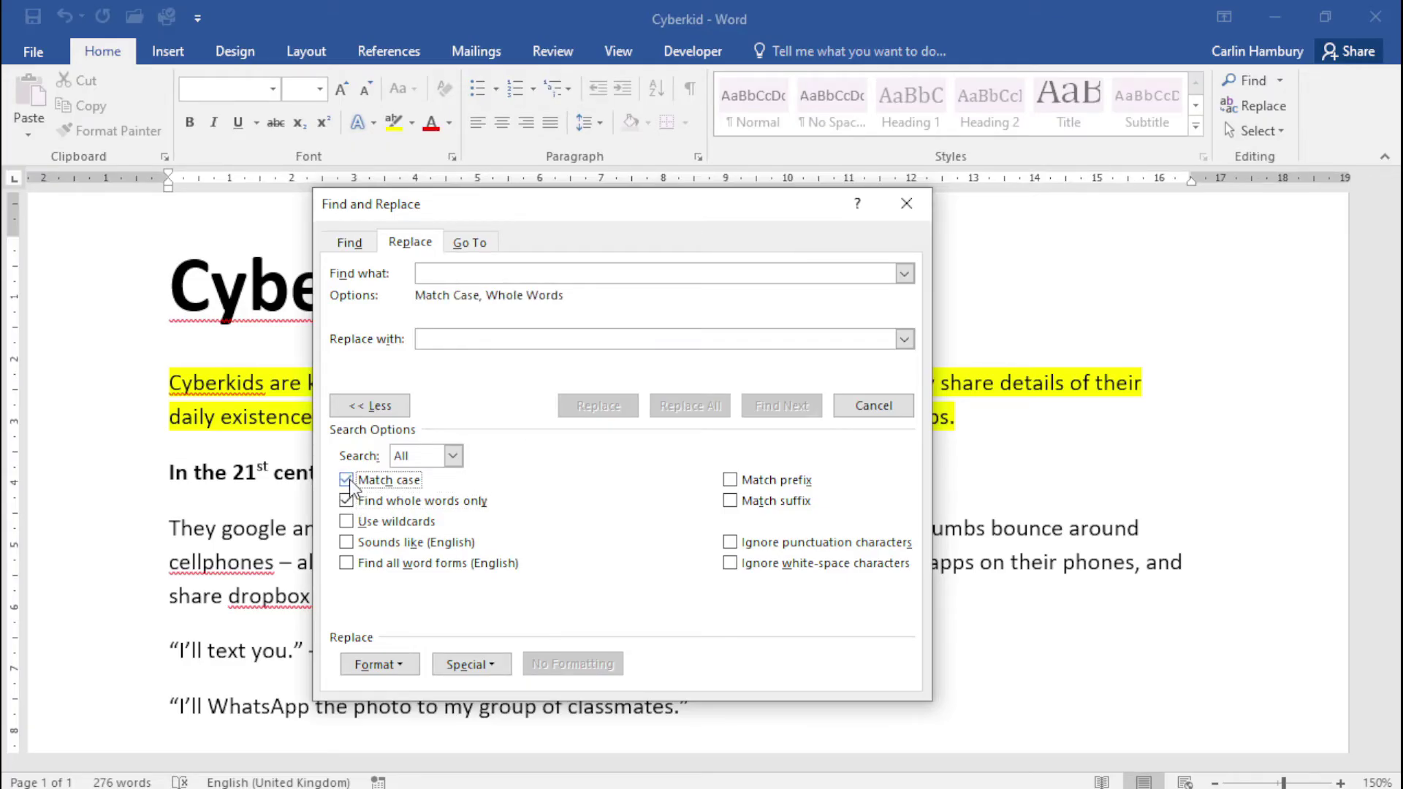
{"action": "left_click", "coordinate": [347, 480]}
{"action": "left_click", "coordinate": [401, 661]}
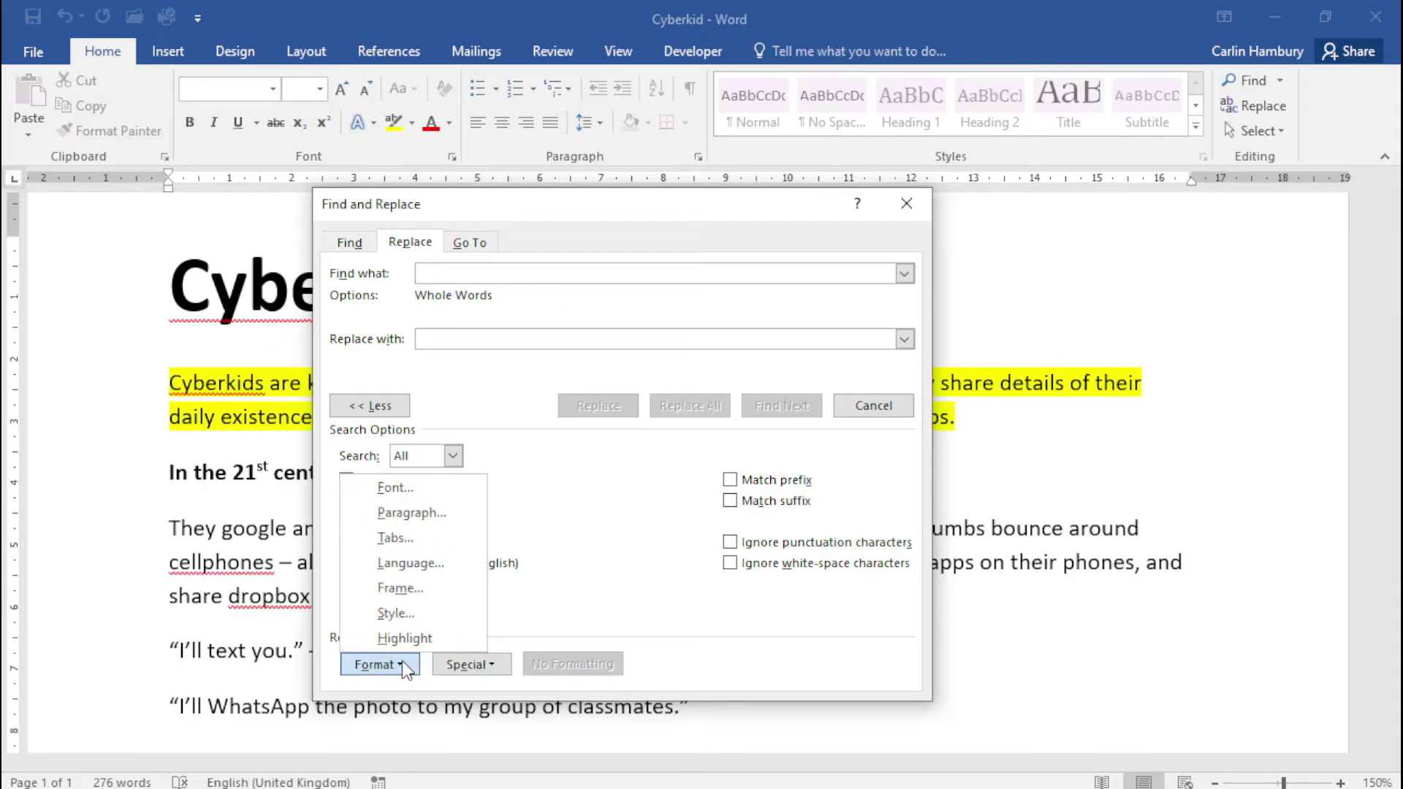
{"action": "left_click", "coordinate": [422, 488]}
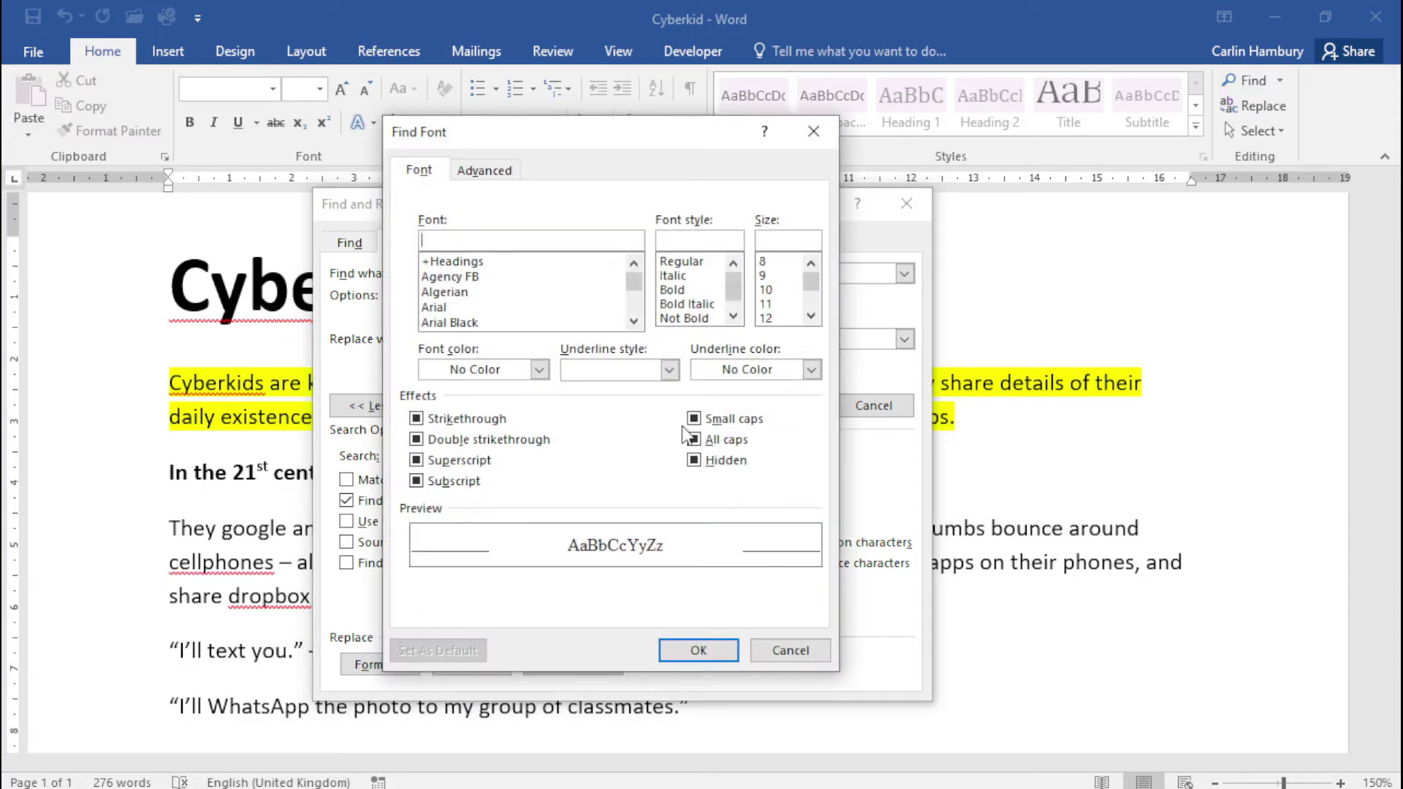
Search for All caps text and choose Small caps as the replacement font effect
{"action": "left_click", "coordinate": [693, 438]}
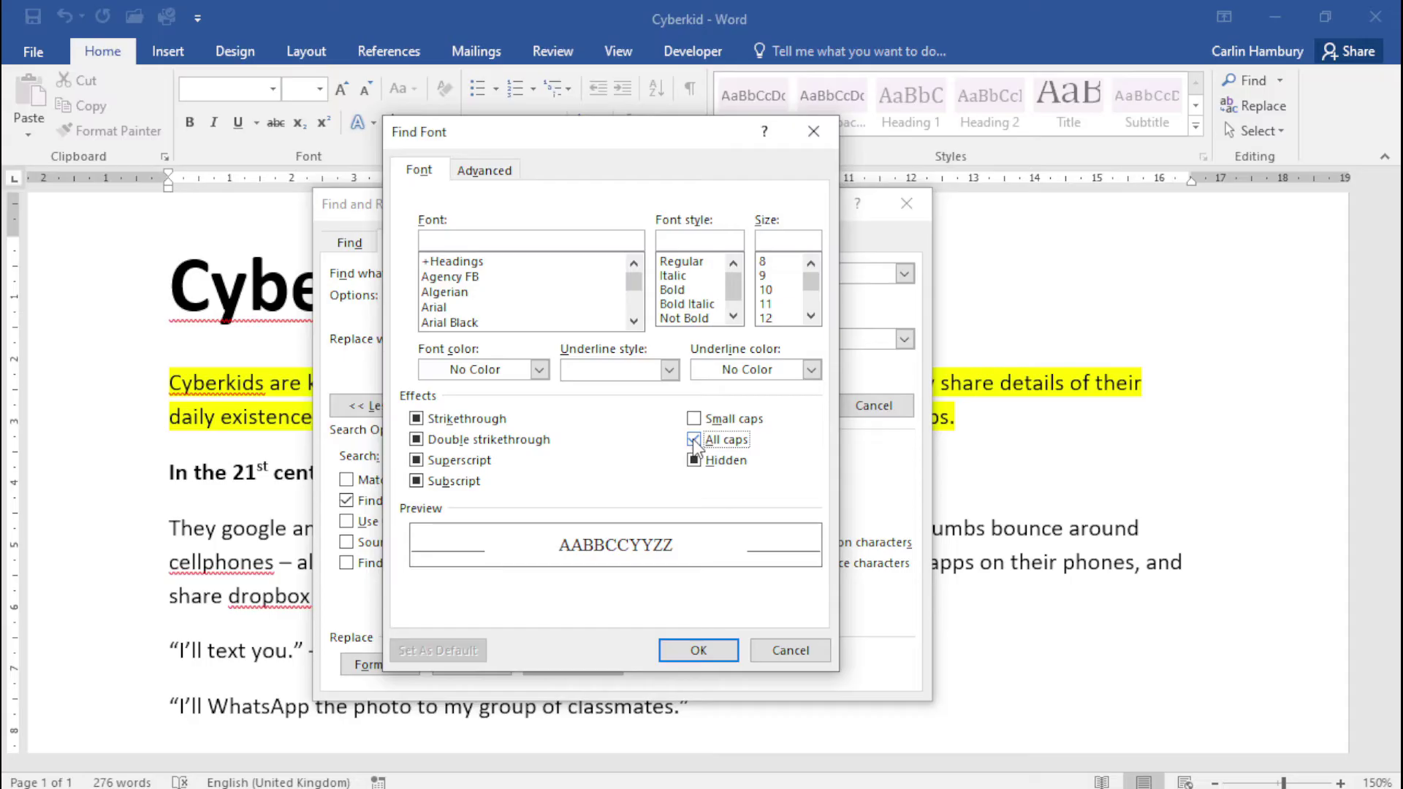
{"action": "left_click", "coordinate": [691, 650]}
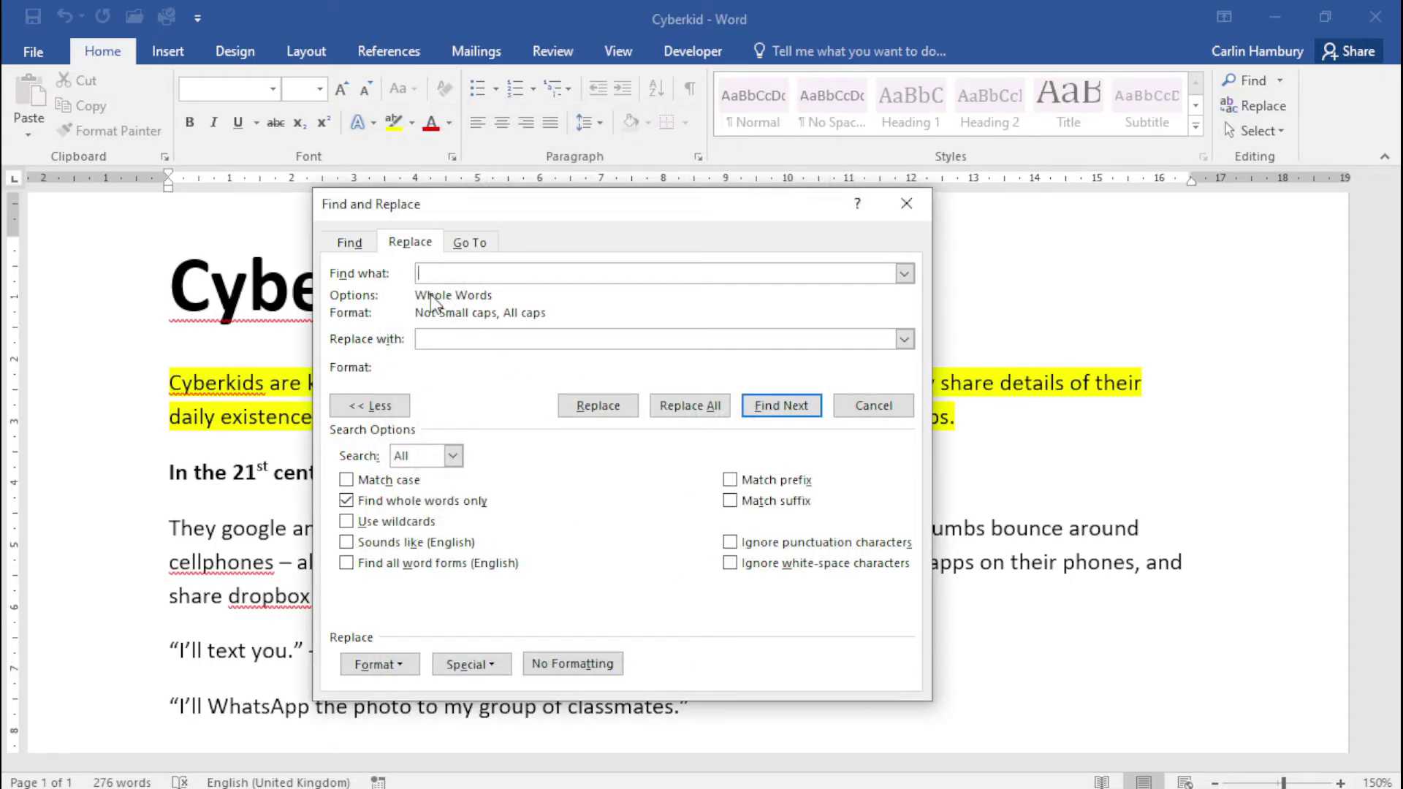
{"action": "left_click", "coordinate": [439, 341]}
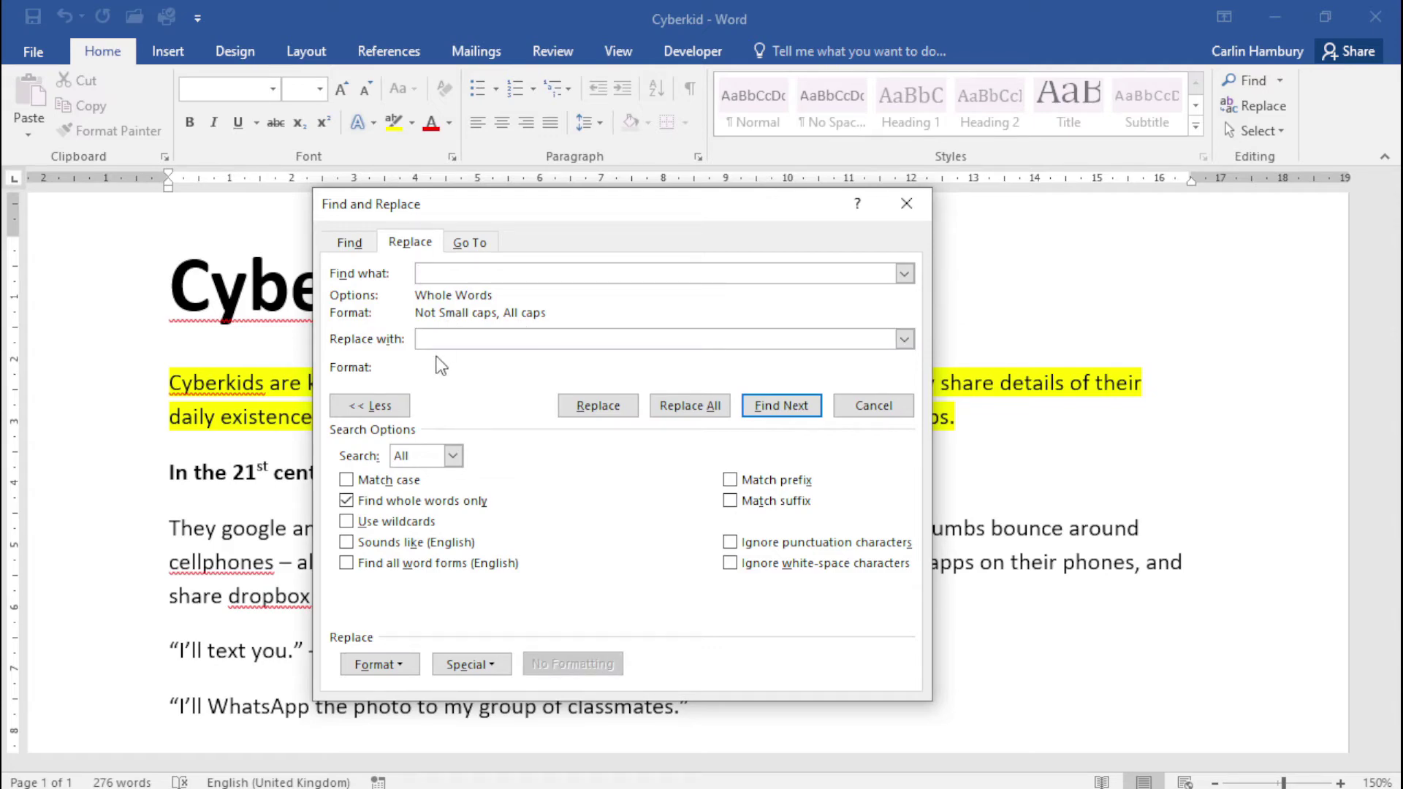
{"action": "left_click", "coordinate": [409, 665]}
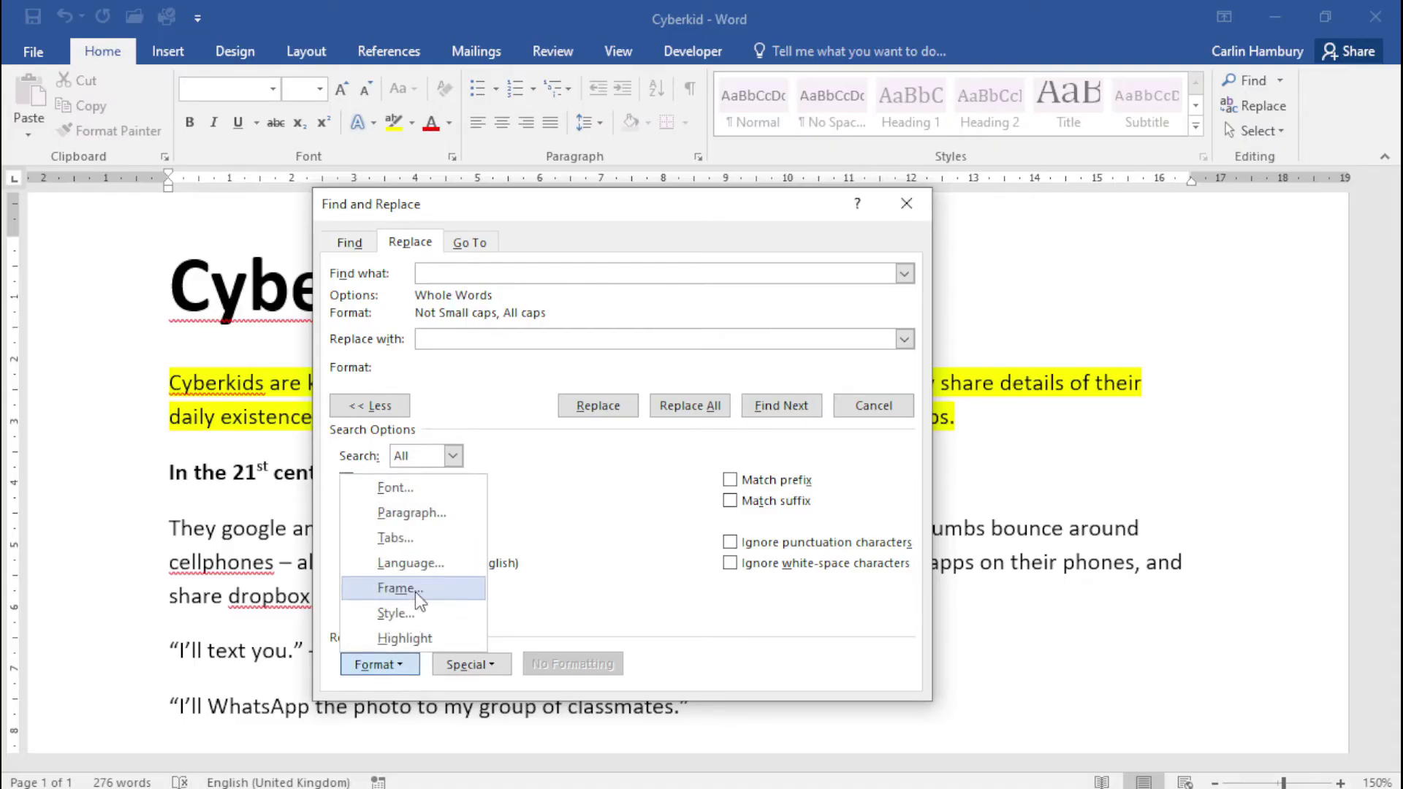
{"action": "left_click", "coordinate": [423, 492]}
{"action": "left_click", "coordinate": [695, 420]}
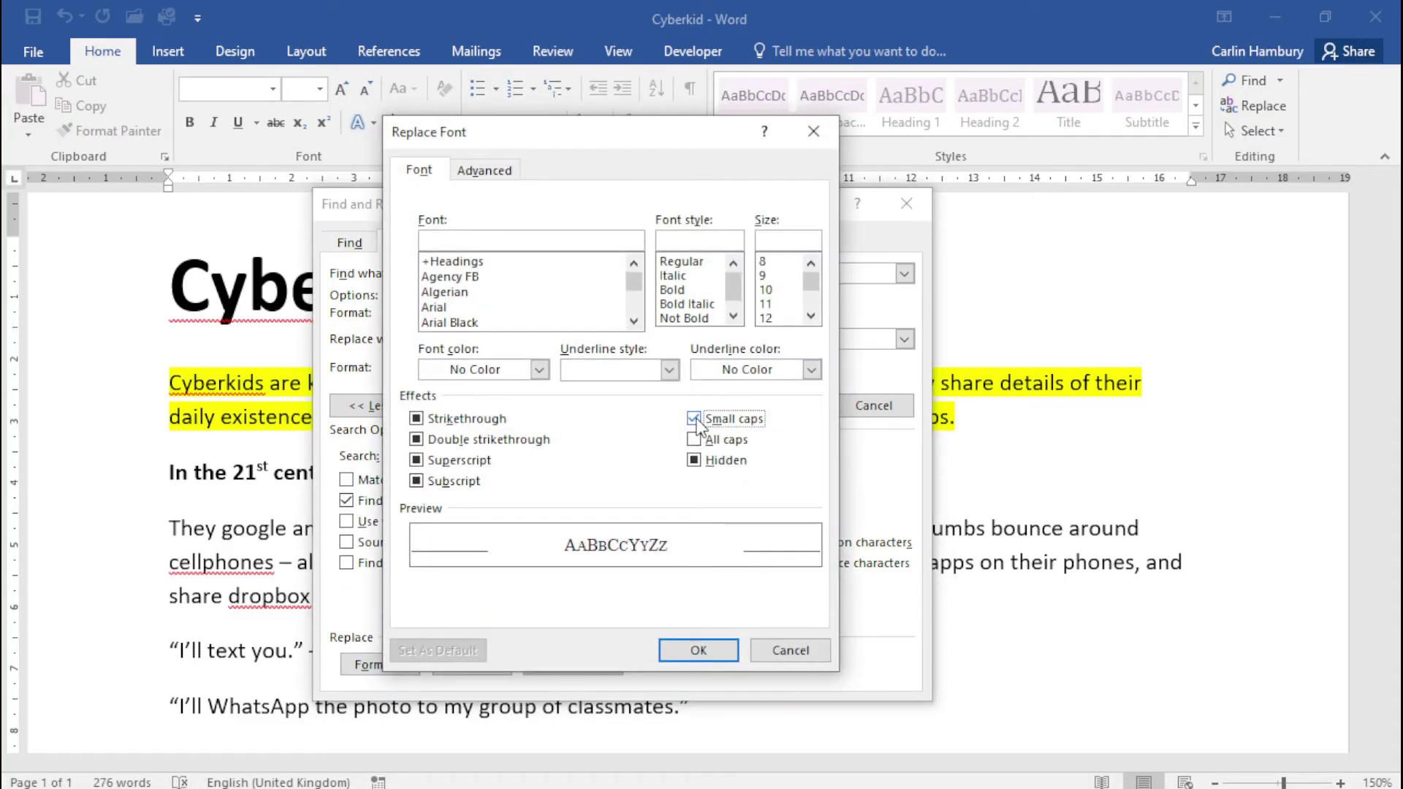
Add Bold to the replacement font, Replace All (0 replacements), and close Find and Replace
{"action": "left_click", "coordinate": [680, 291]}
{"action": "left_click", "coordinate": [689, 646]}
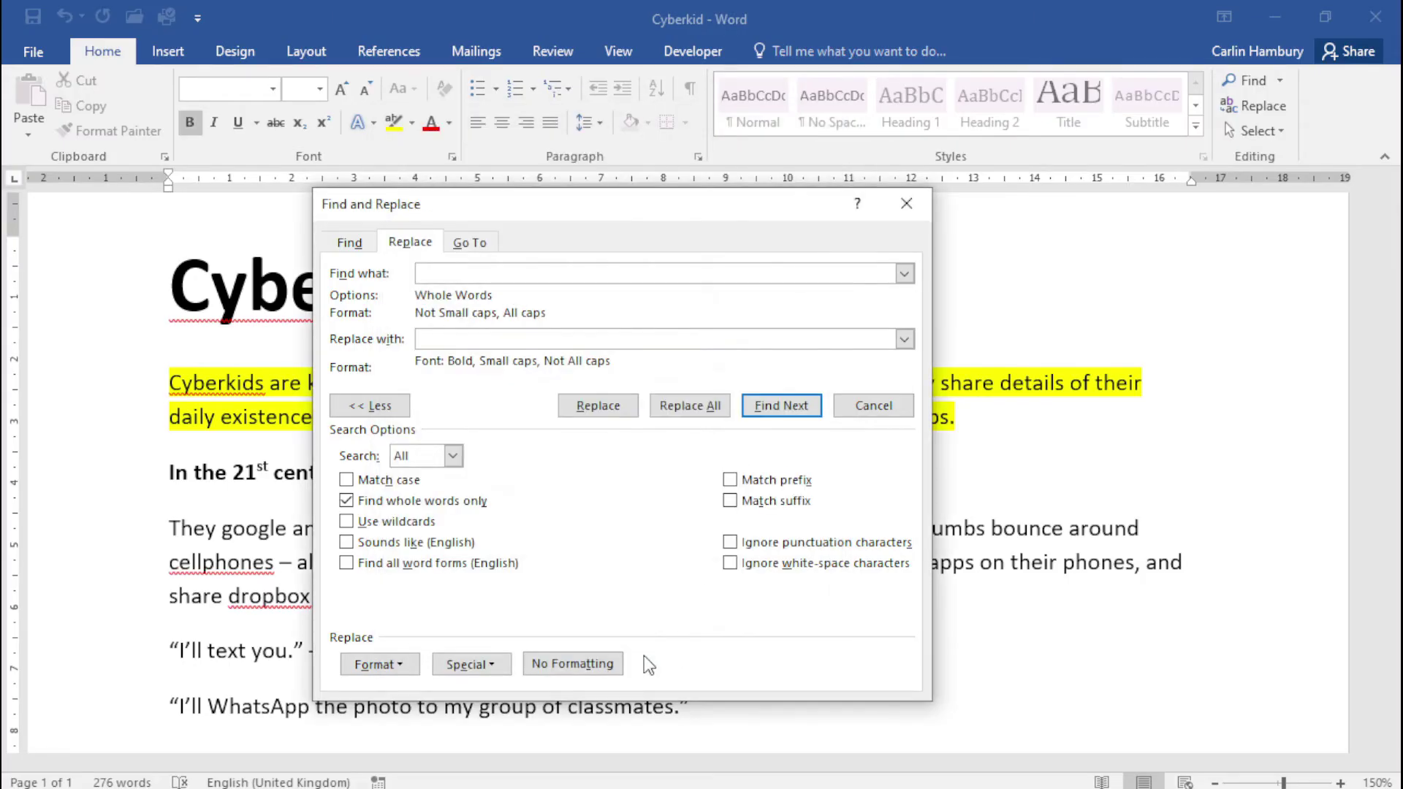
{"action": "left_click", "coordinate": [687, 406]}
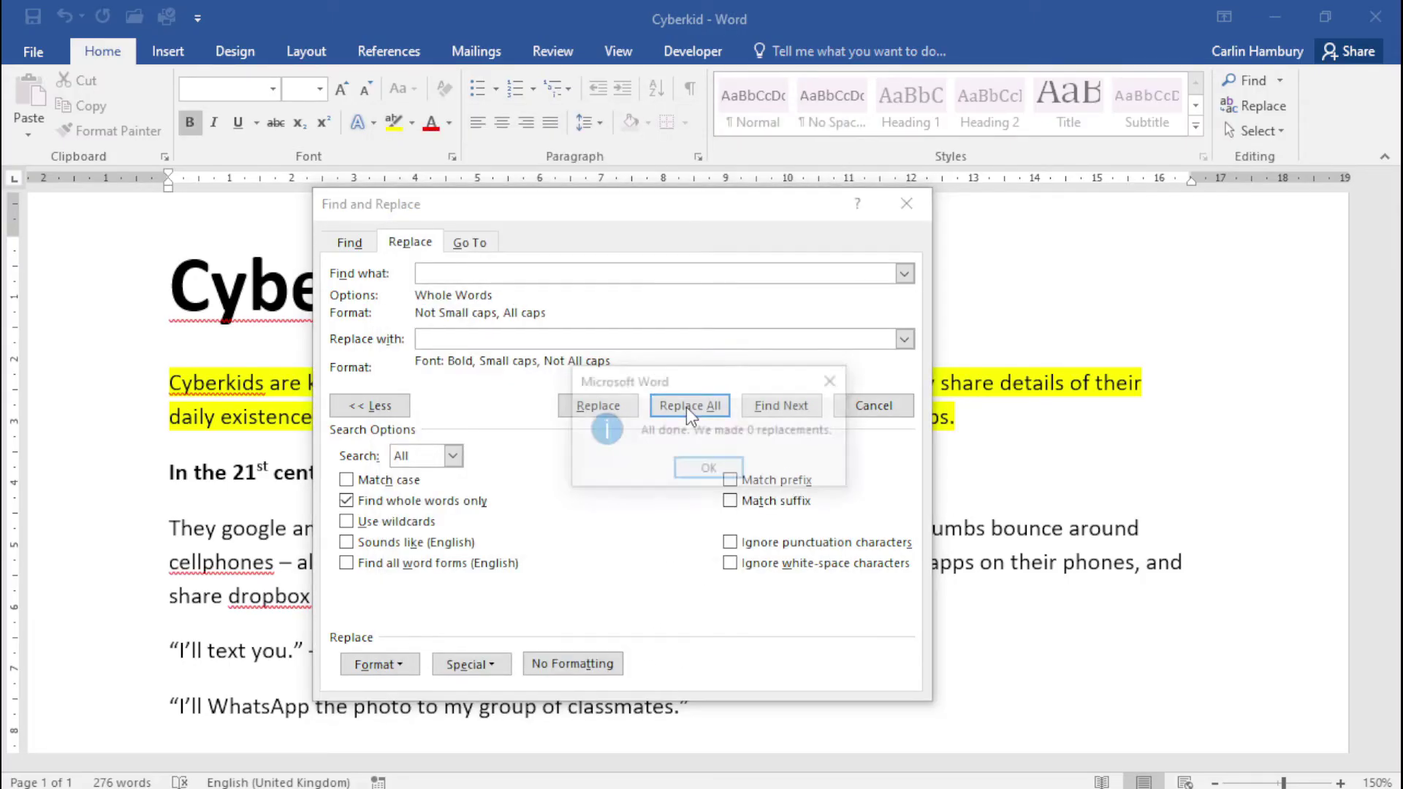
{"action": "left_click", "coordinate": [702, 473]}
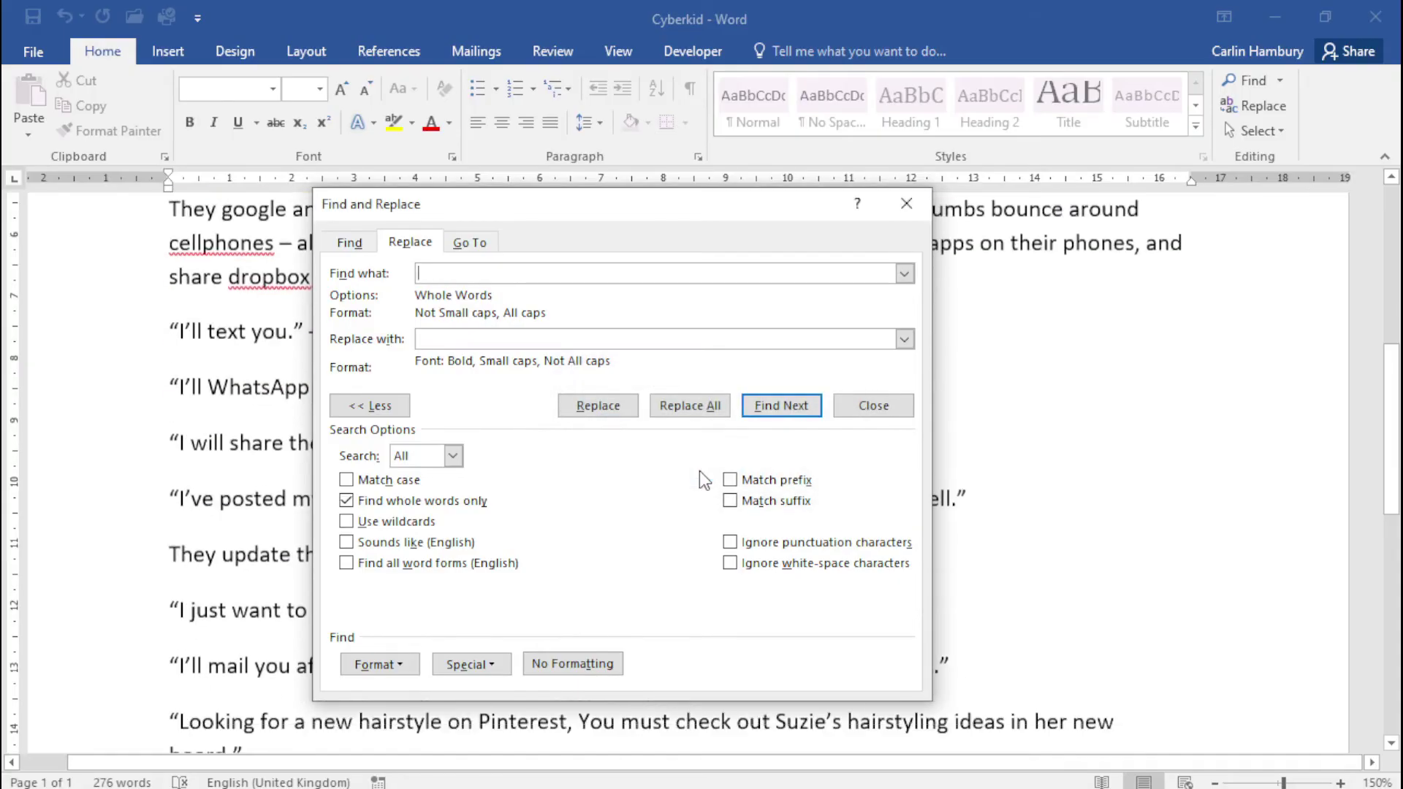
{"action": "left_click", "coordinate": [893, 403]}
{"action": "scroll", "coordinate": [828, 526], "scroll_direction": "up", "scroll_amount": 5}
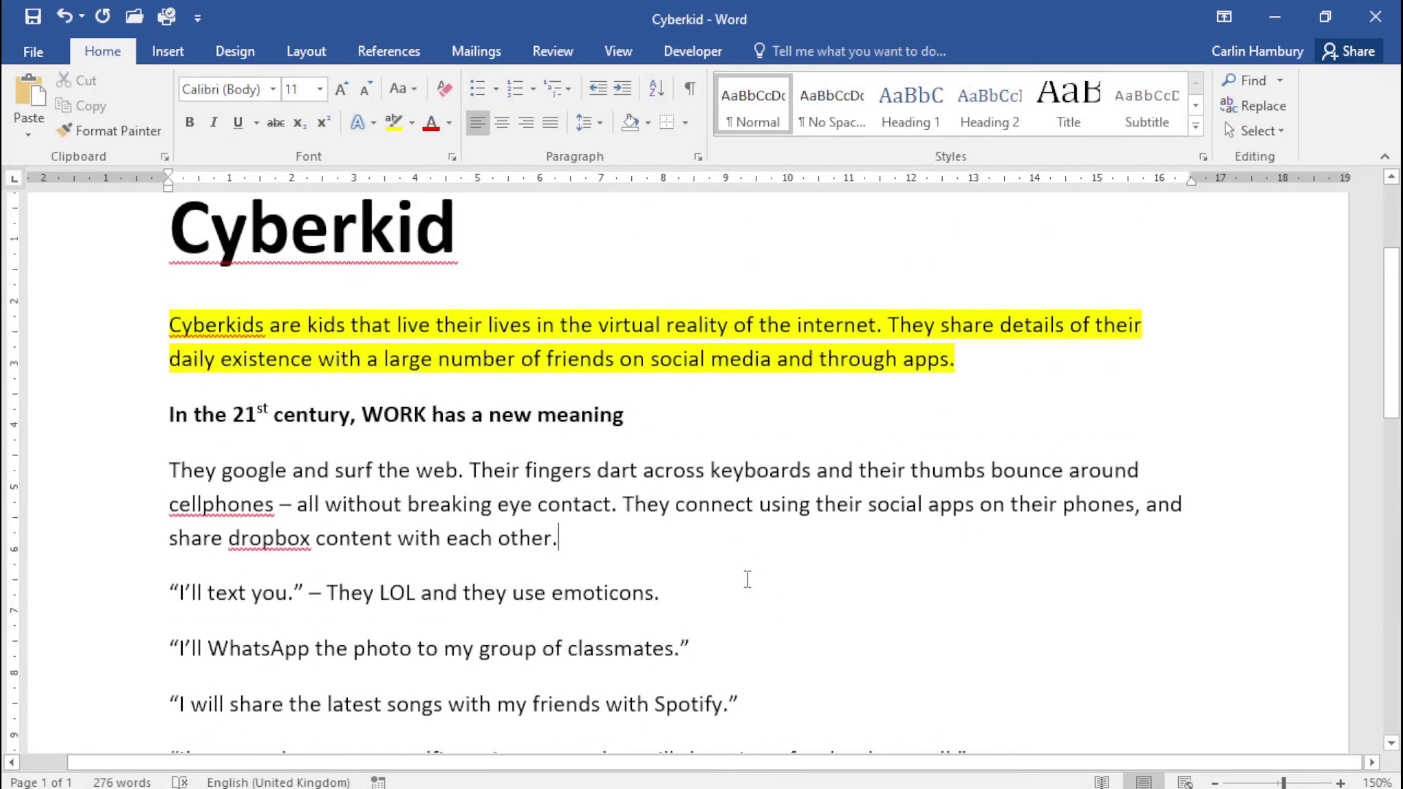
{"action": "scroll", "coordinate": [429, 429], "scroll_direction": "down", "scroll_amount": 12}
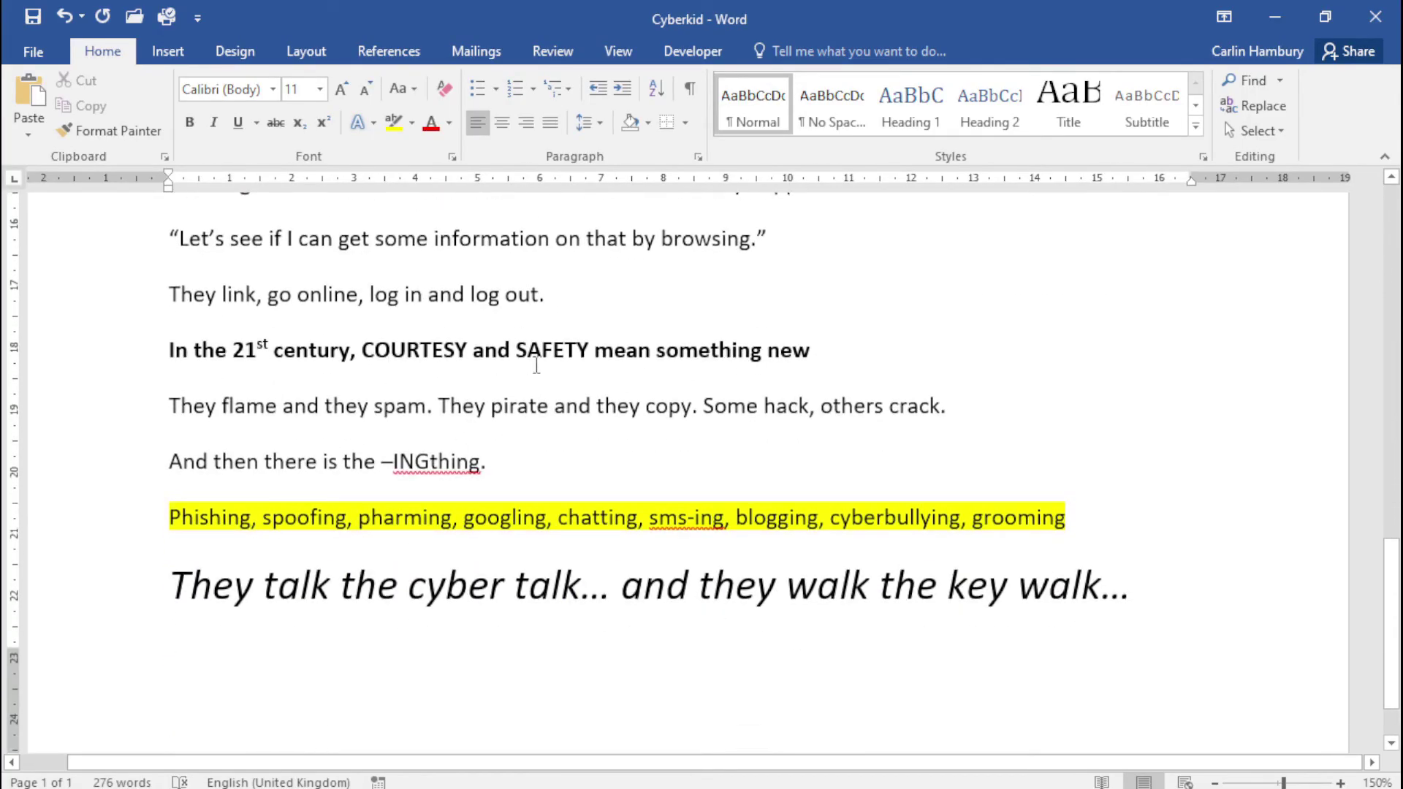
{"action": "scroll", "coordinate": [556, 394], "scroll_direction": "down", "scroll_amount": 1}
{"action": "scroll", "coordinate": [556, 394], "scroll_direction": "up", "scroll_amount": 5}
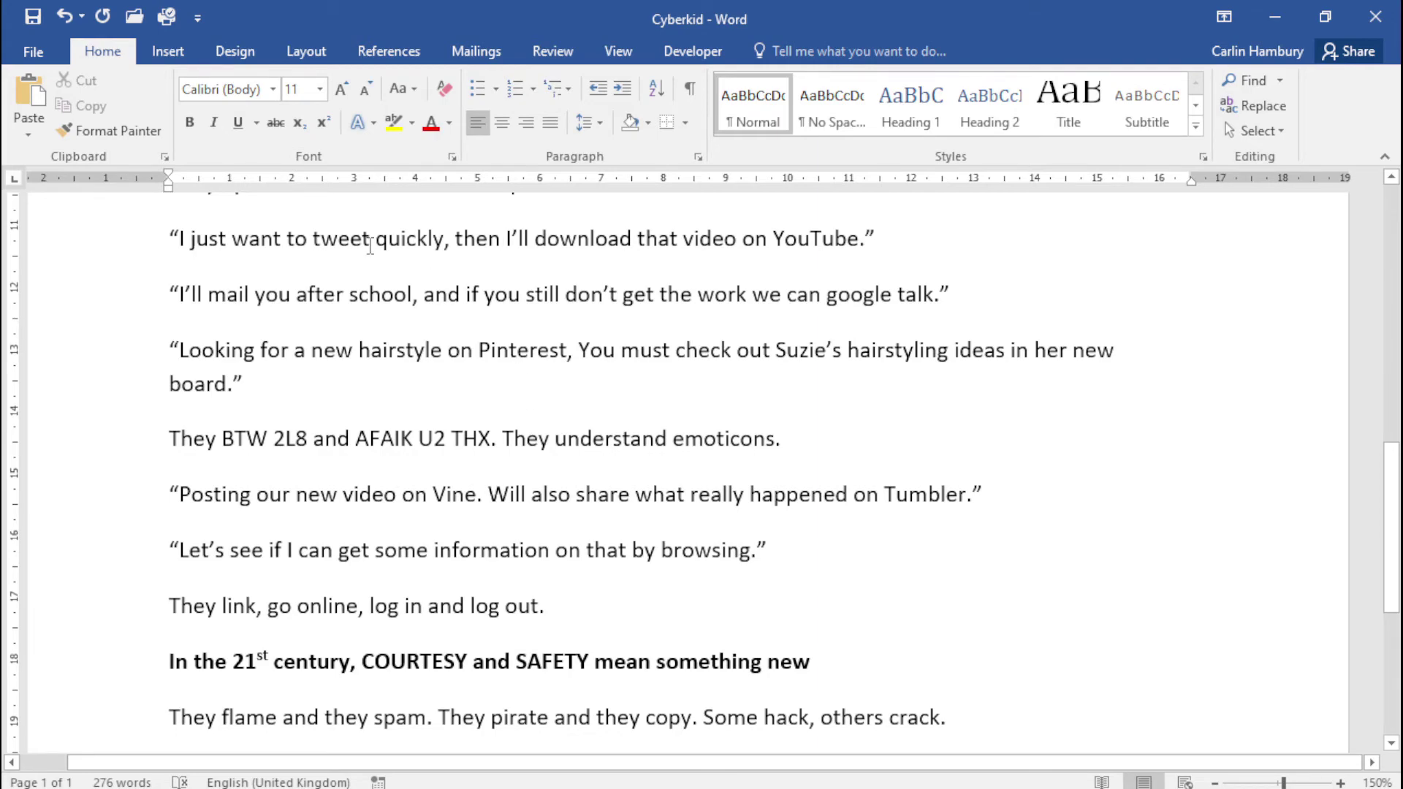
Italicise the YouTube tweet quote and the after-school mail quote
{"action": "left_click_drag", "start_coordinate": [181, 241], "coordinate": [859, 242]}
{"action": "left_click", "coordinate": [214, 122]}
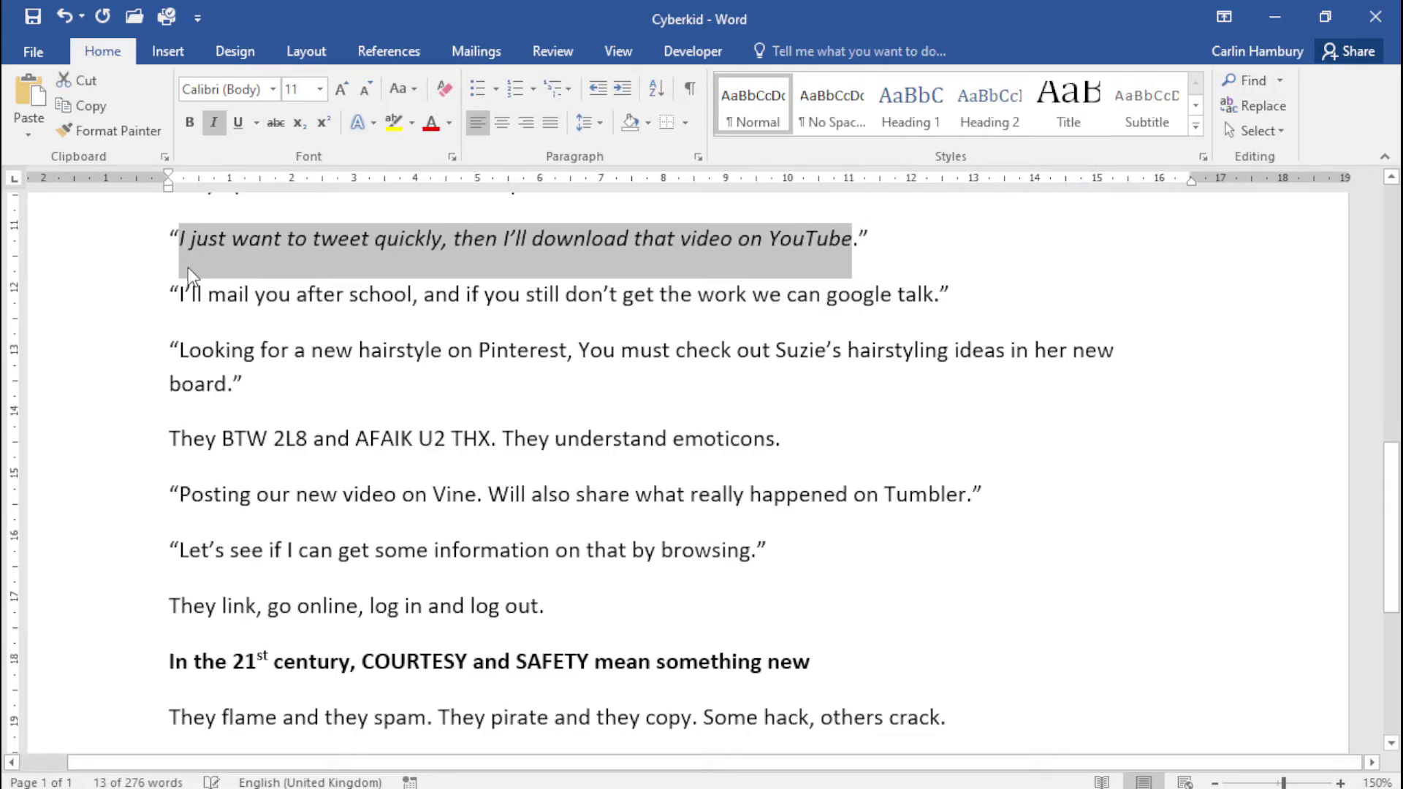
{"action": "left_click_drag", "start_coordinate": [179, 294], "coordinate": [922, 290]}
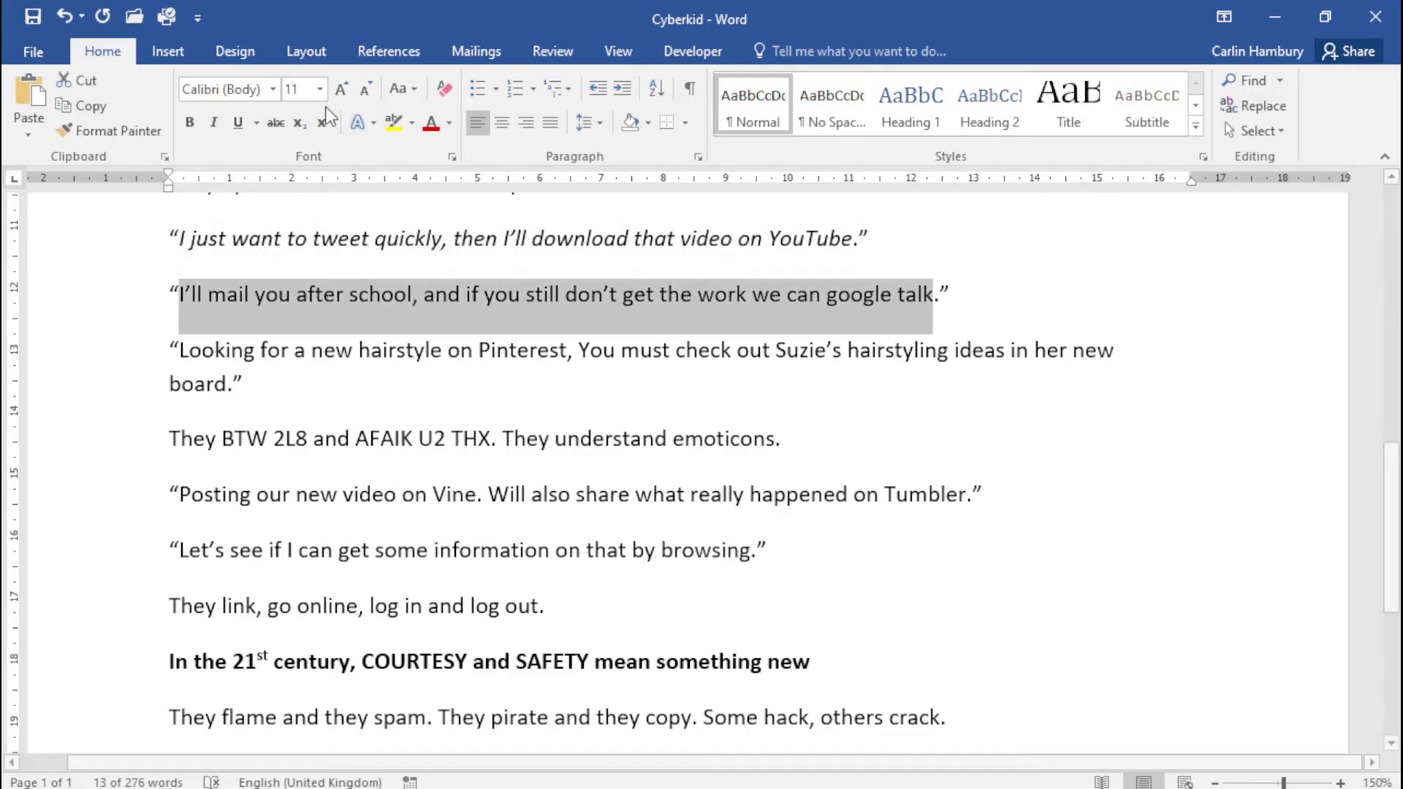
{"action": "left_click", "coordinate": [207, 124]}
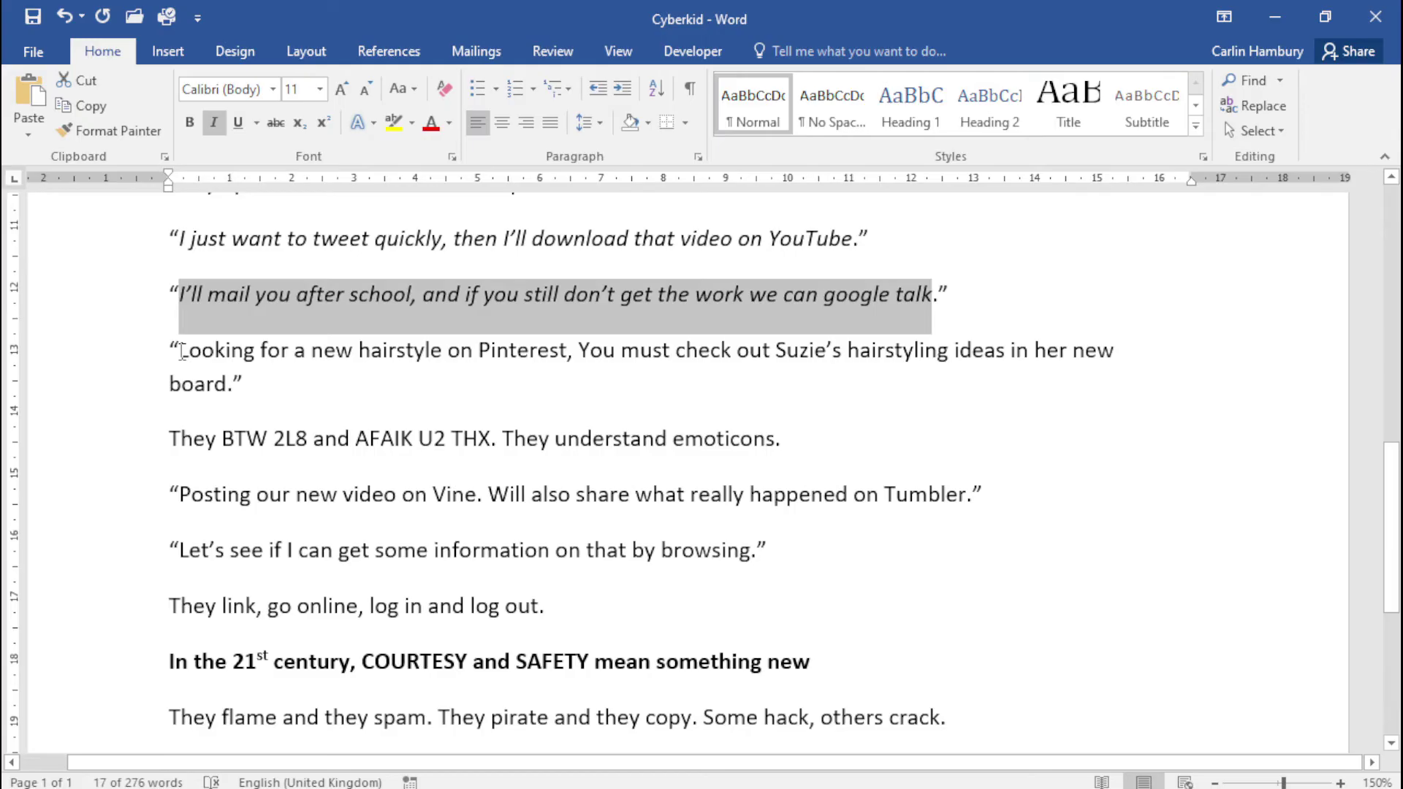
Italicise the Pinterest, Vine and Tumbler, and browsing quotes together
{"action": "left_click_drag", "start_coordinate": [180, 349], "coordinate": [227, 381]}
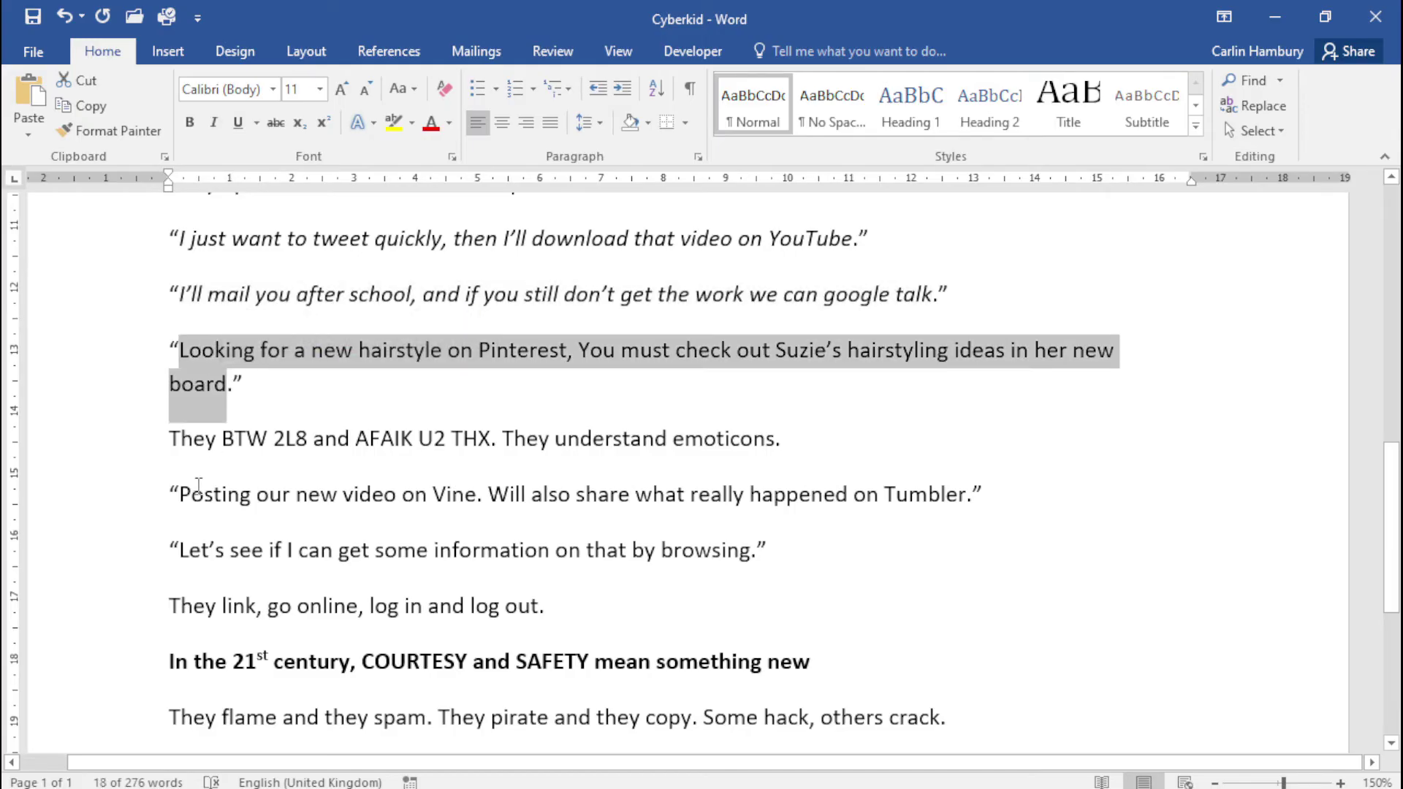
{"action": "left_click_drag", "start_coordinate": [181, 494], "coordinate": [965, 500]}
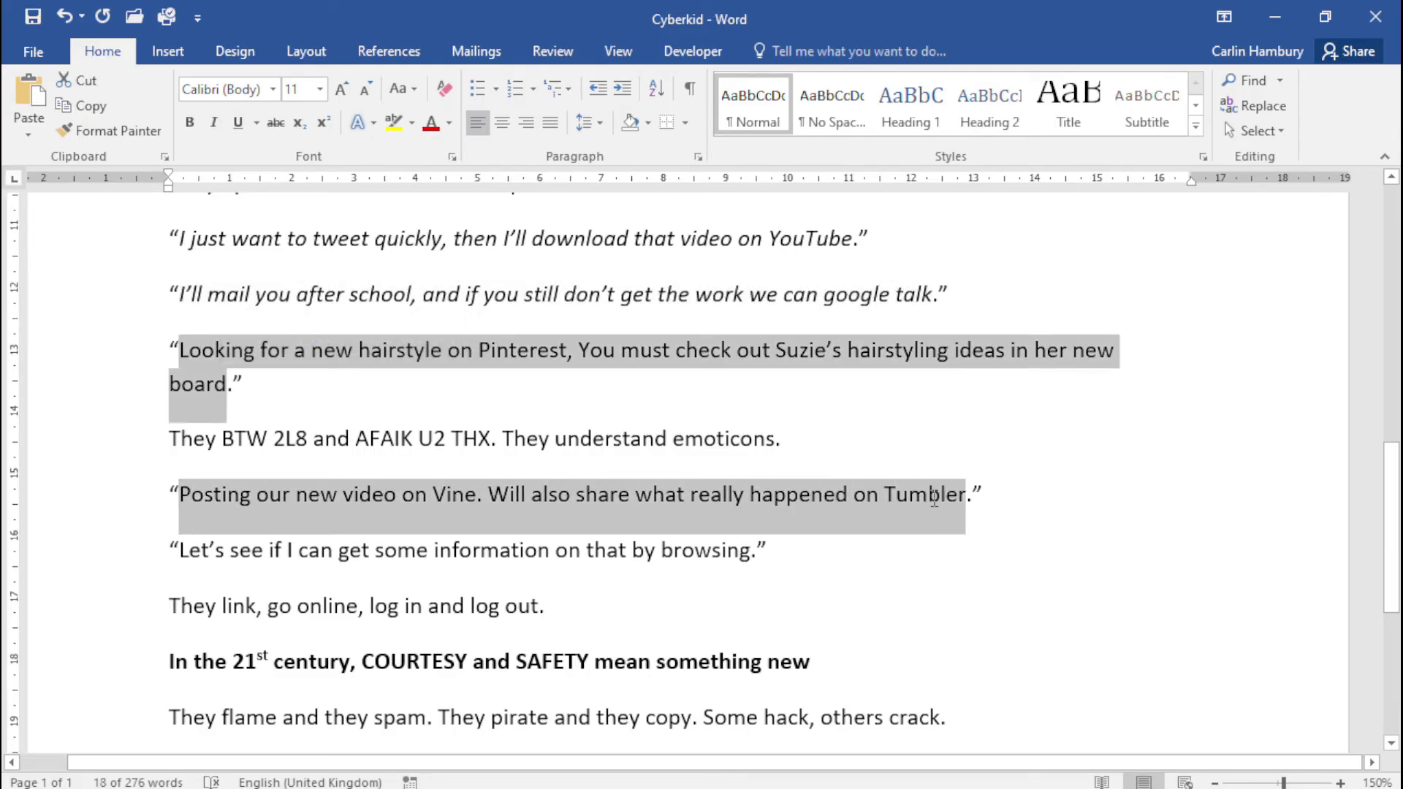
{"action": "left_click_drag", "start_coordinate": [753, 546], "coordinate": [188, 548]}
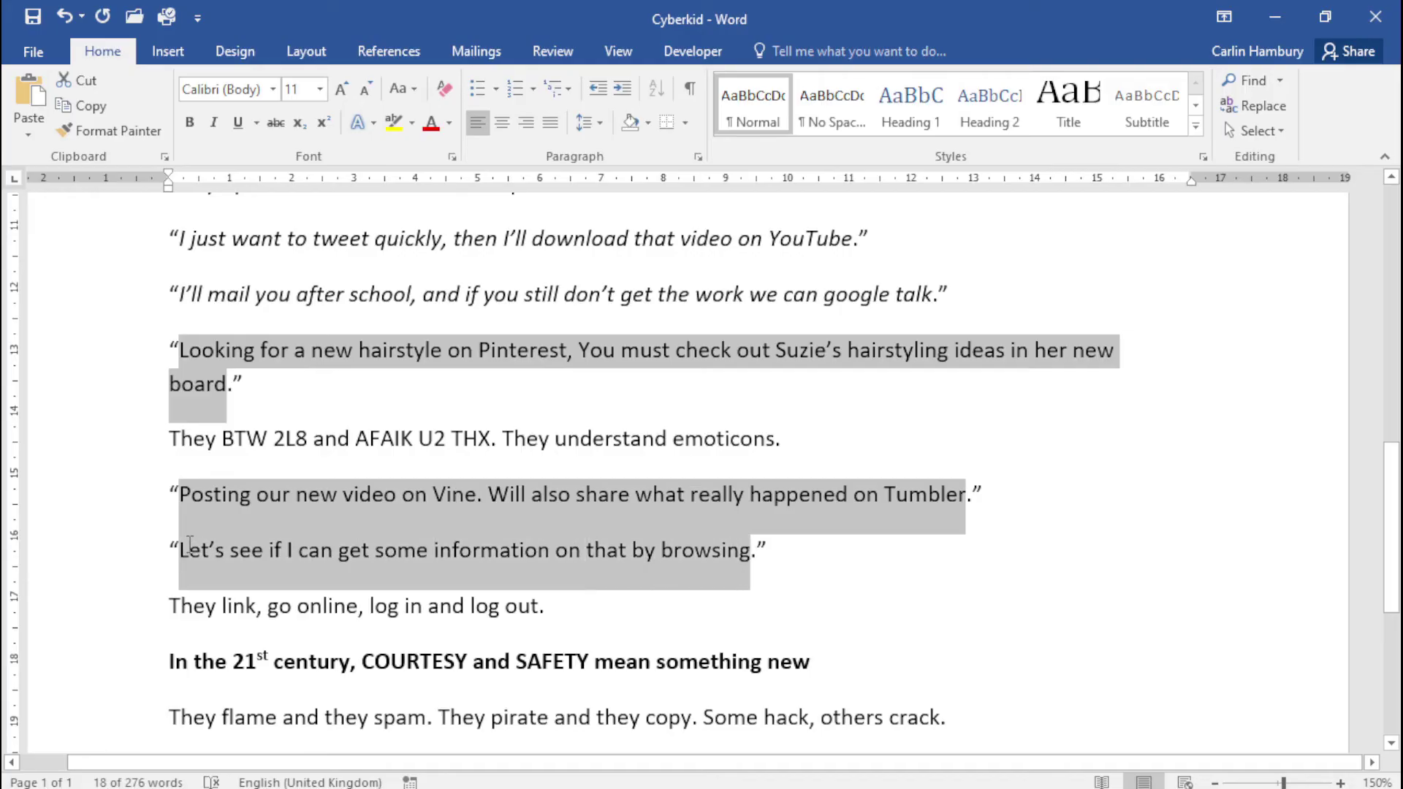
{"action": "left_click", "coordinate": [213, 123]}
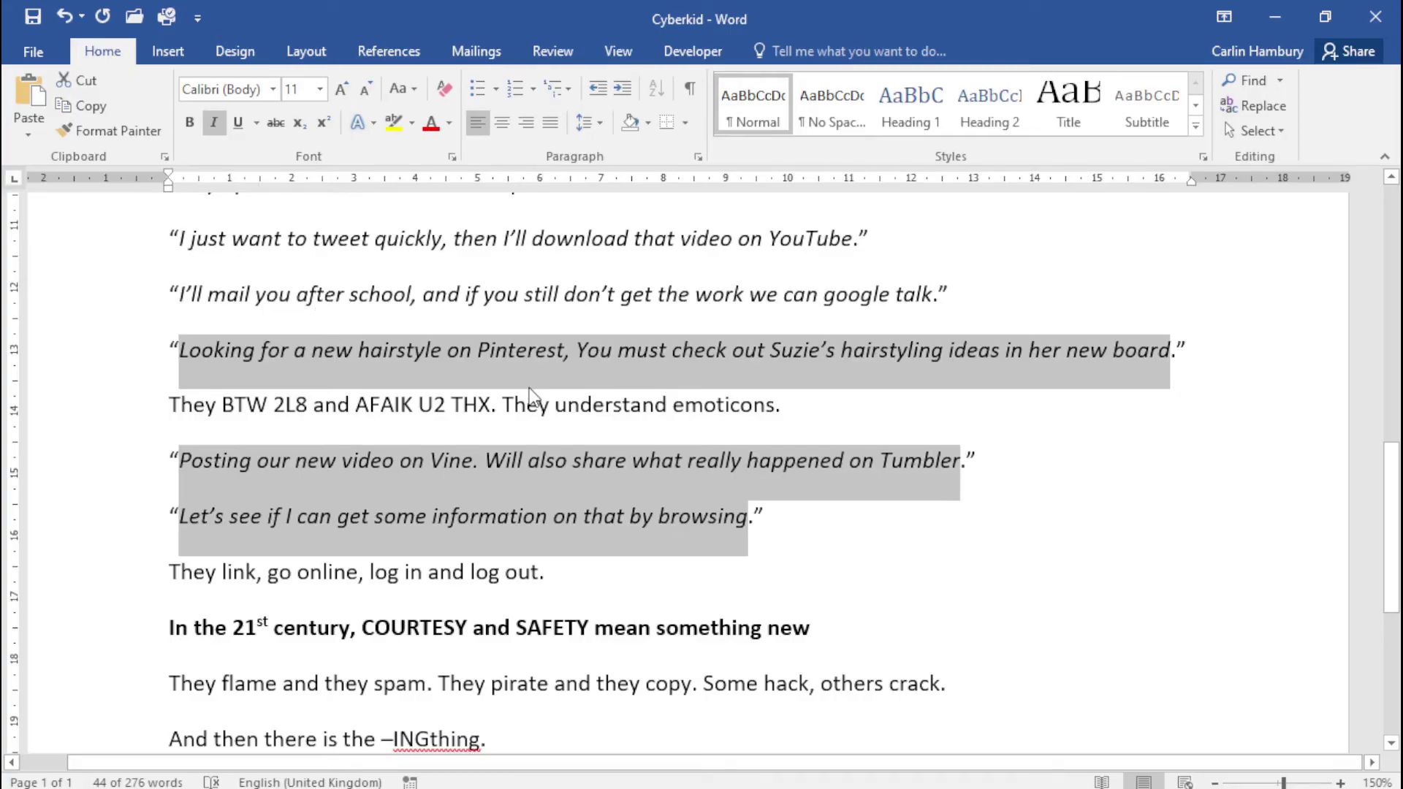
{"action": "left_click", "coordinate": [854, 406]}
Set the opening Cyberkids paragraph's highlight colour to No Color
{"action": "scroll", "coordinate": [344, 427], "scroll_direction": "up", "scroll_amount": 10}
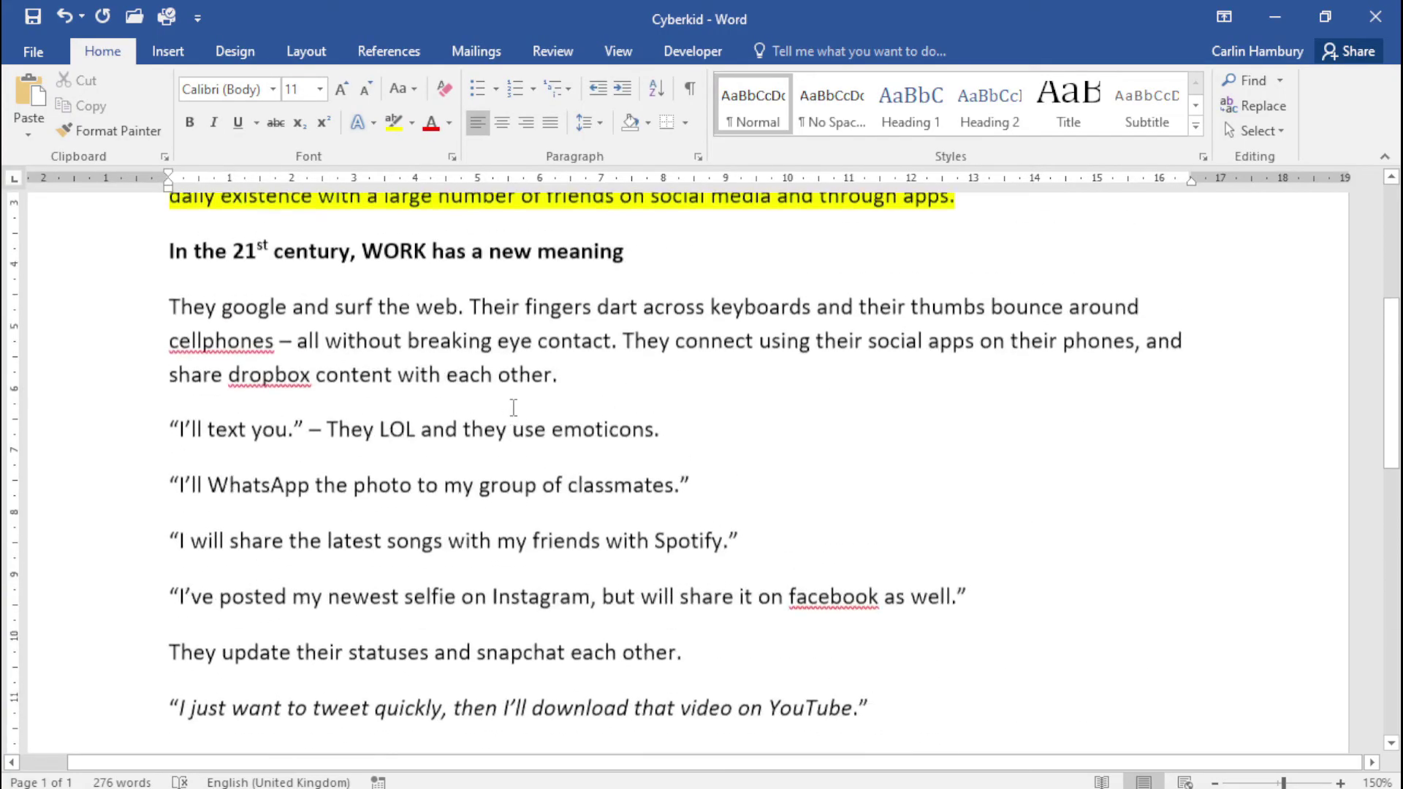
{"action": "double_click", "coordinate": [136, 409]}
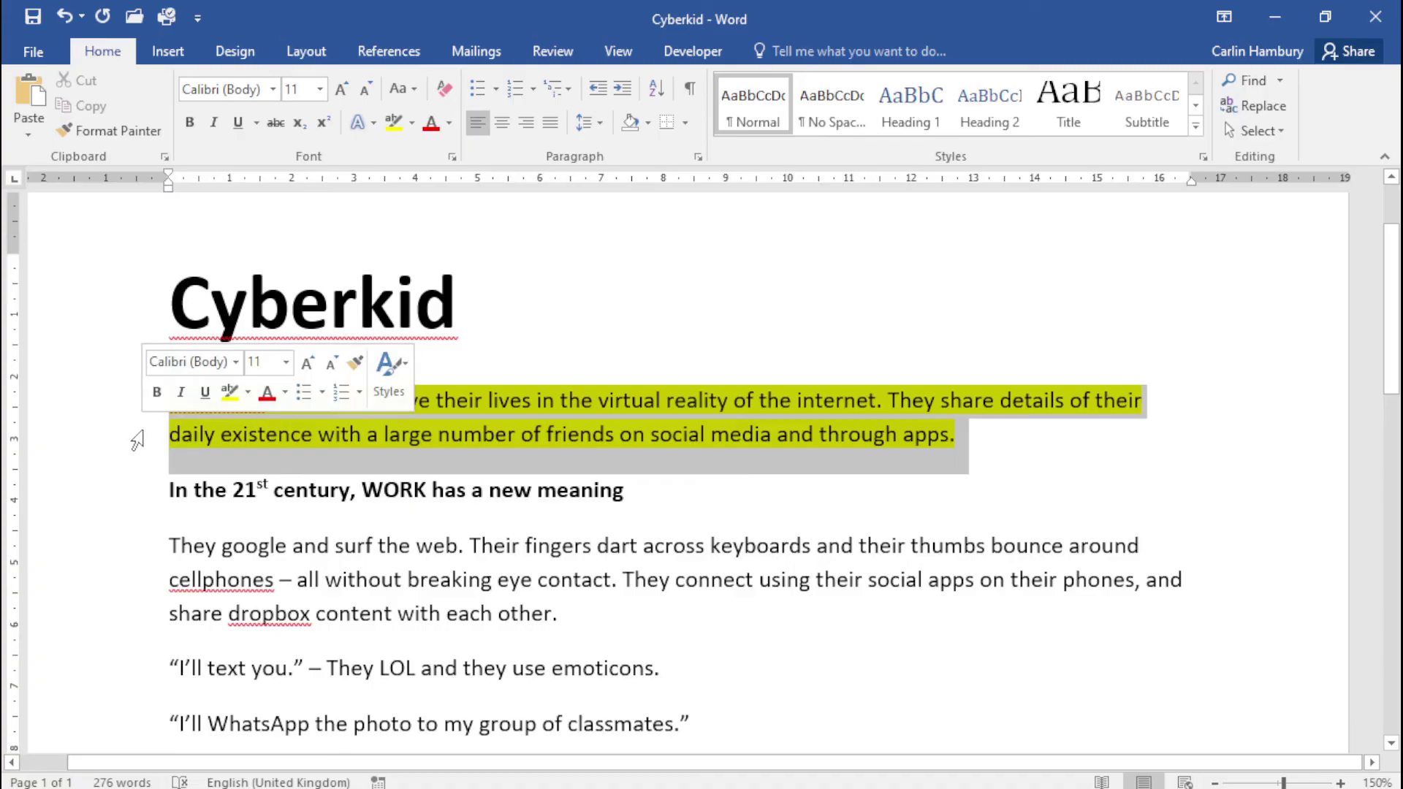
{"action": "left_click", "coordinate": [413, 128]}
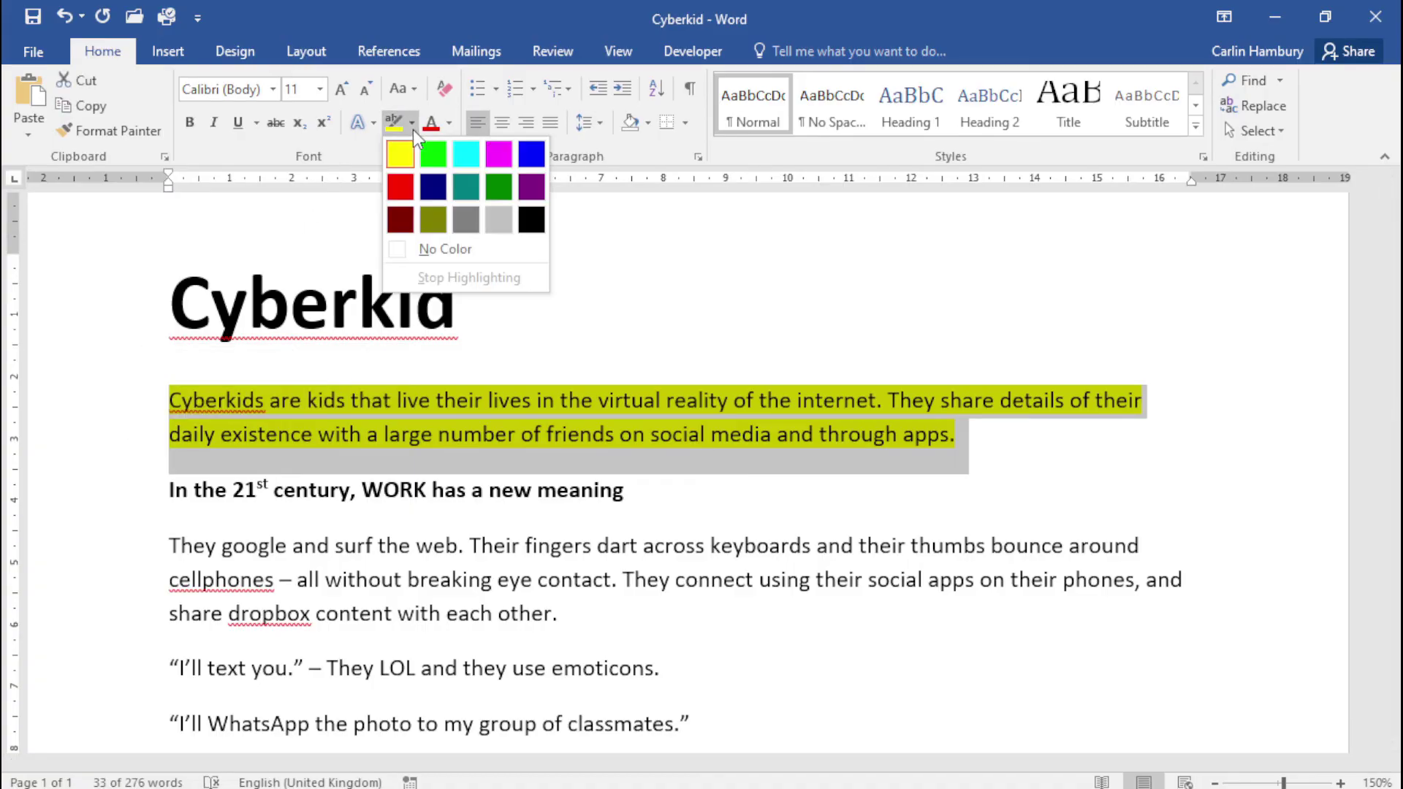
{"action": "left_click", "coordinate": [426, 249]}
Clear the yellow highlight from the 'Phishing, spoofing…grooming' line
{"action": "scroll", "coordinate": [135, 559], "scroll_direction": "down", "scroll_amount": 13}
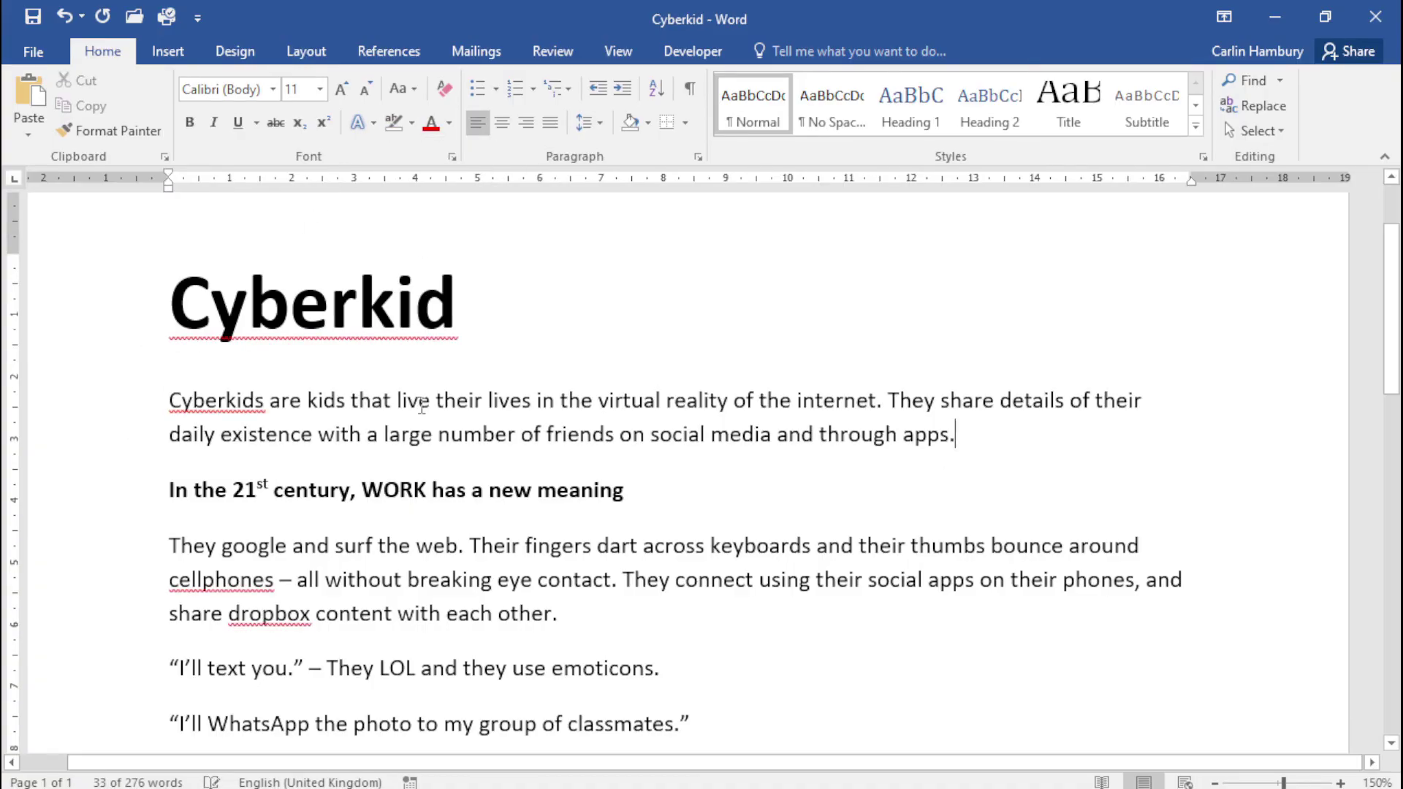
{"action": "left_click", "coordinate": [135, 560]}
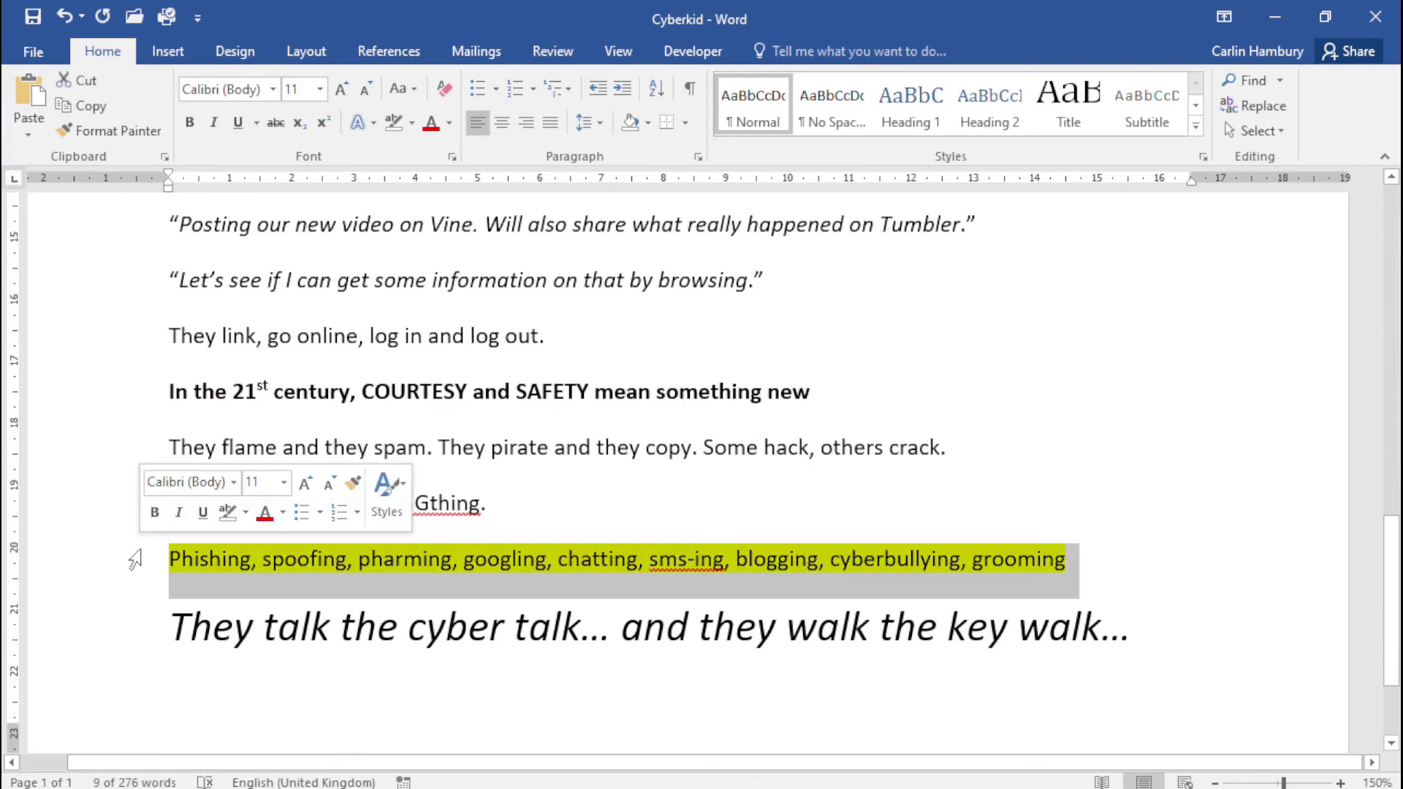
{"action": "left_click", "coordinate": [391, 127]}
{"action": "left_click", "coordinate": [472, 285]}
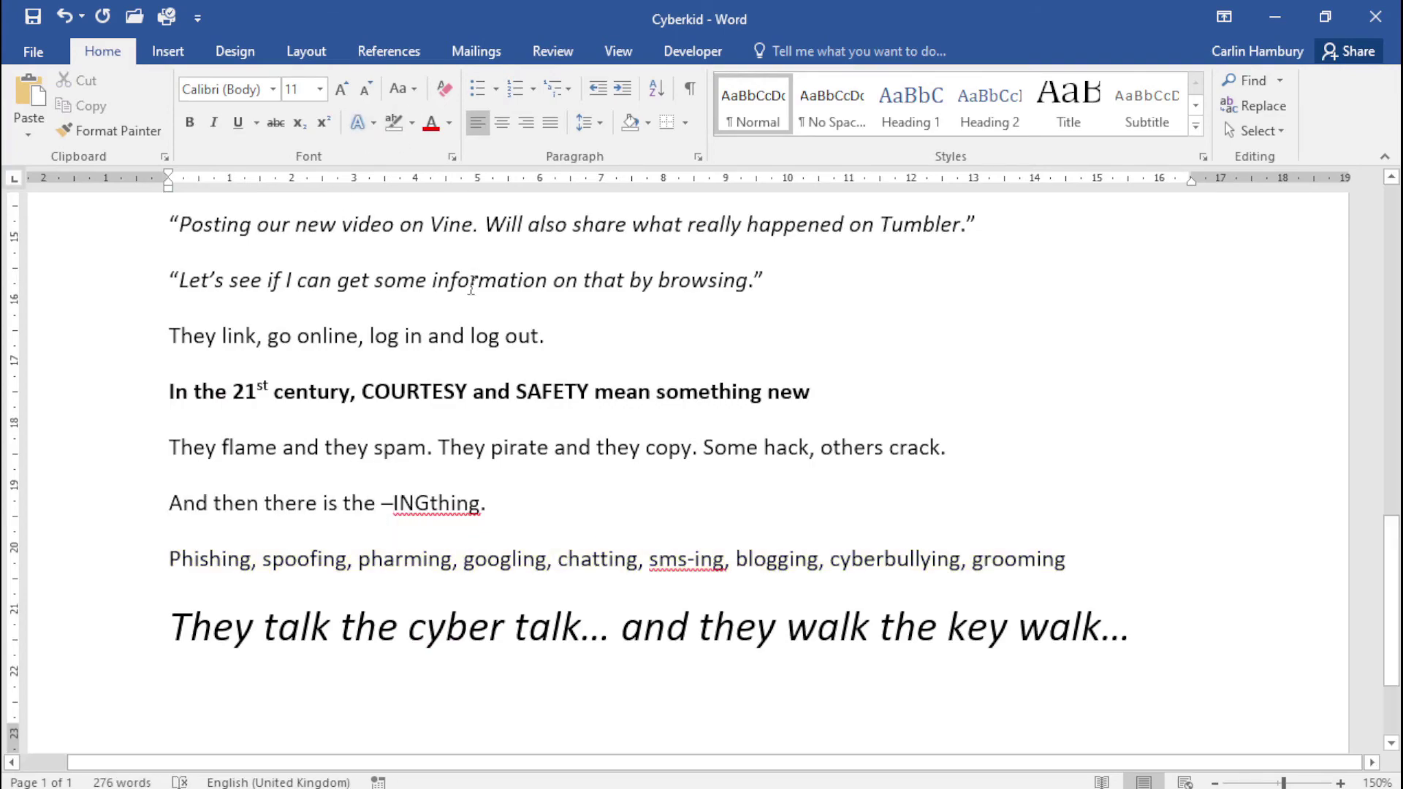
{"action": "scroll", "coordinate": [484, 503], "scroll_direction": "down", "scroll_amount": 1}
{"action": "scroll", "coordinate": [484, 503], "scroll_direction": "up", "scroll_amount": 2}
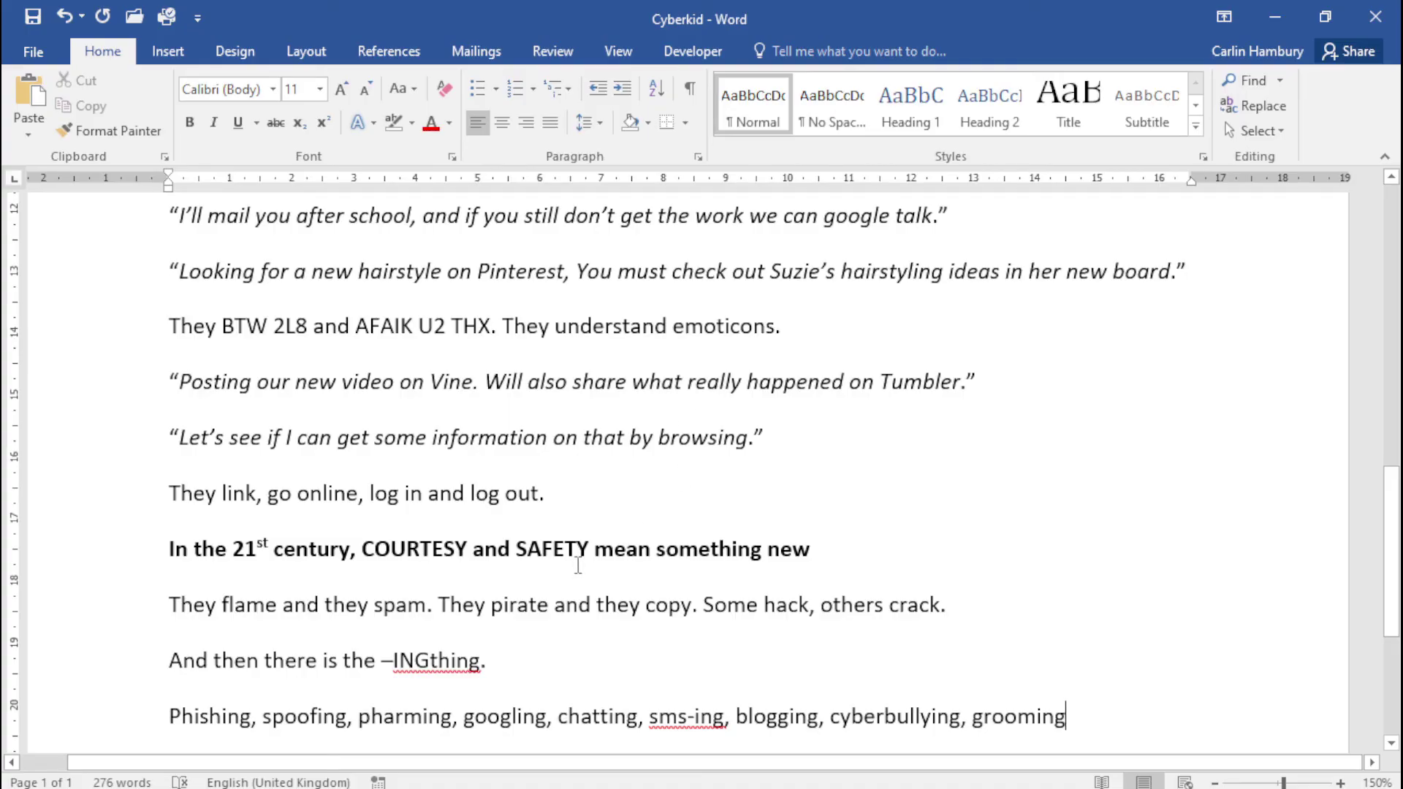
{"action": "scroll", "coordinate": [564, 562], "scroll_direction": "down", "scroll_amount": 5}
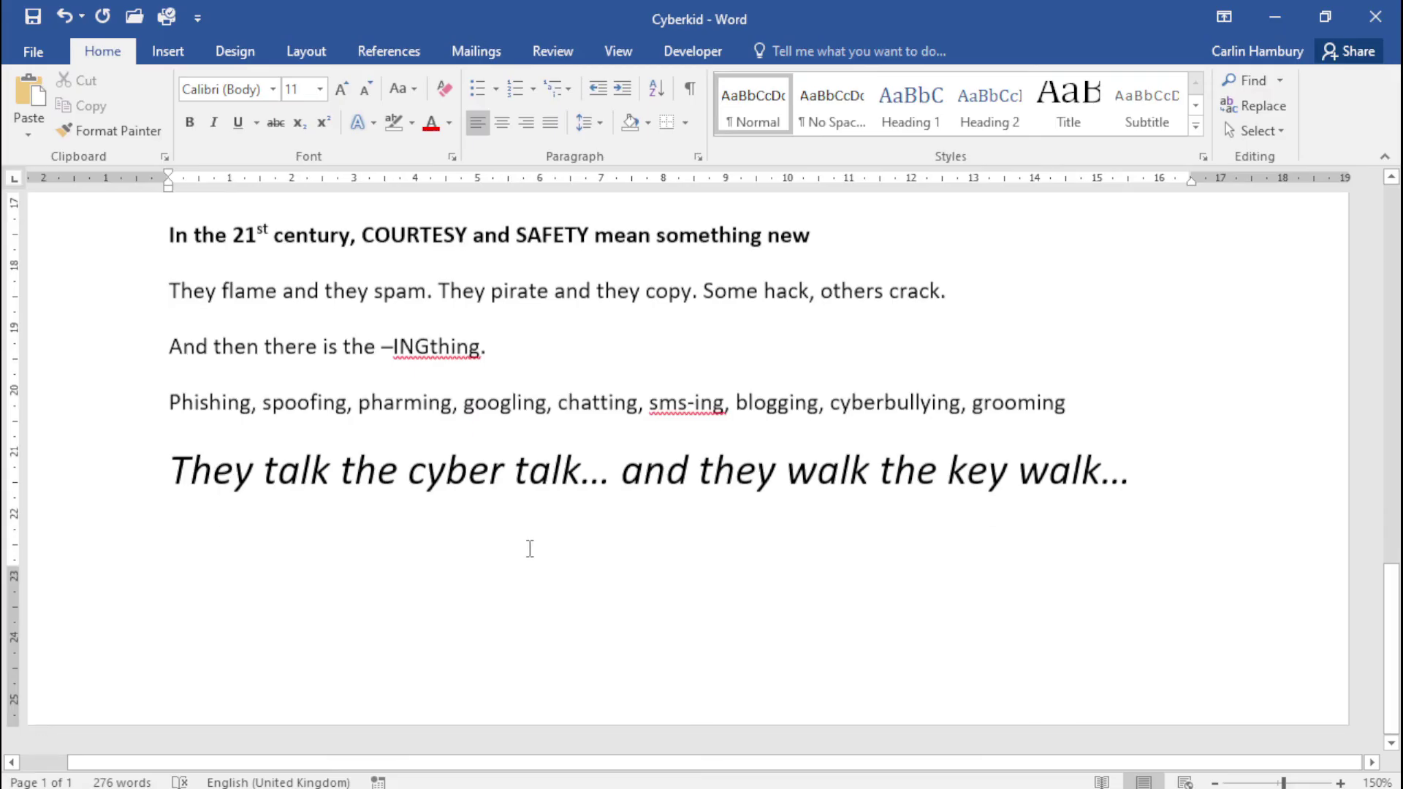
Reduce the closing cyber talk line from 20 pt to 16 pt
{"action": "left_click", "coordinate": [130, 475]}
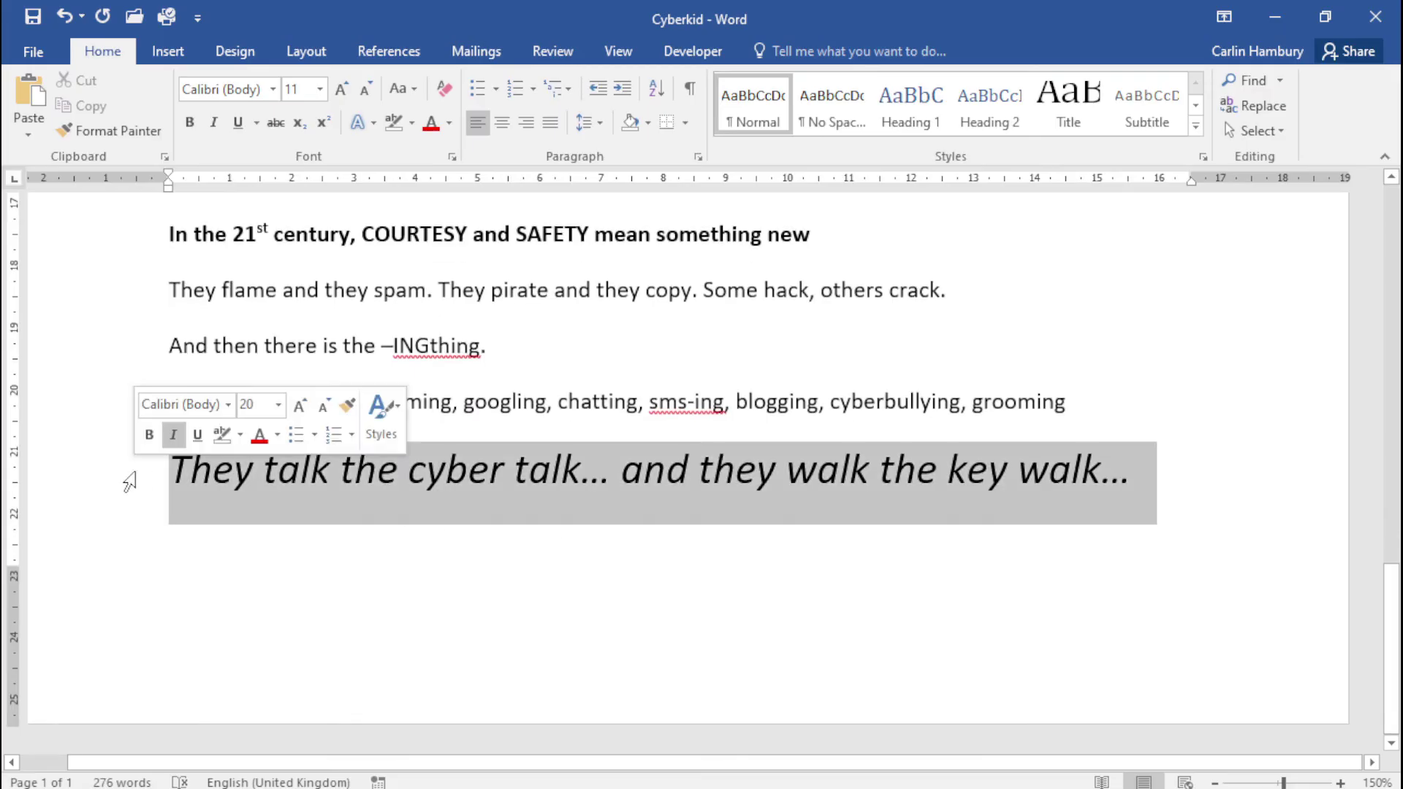
{"action": "left_click", "coordinate": [369, 92]}
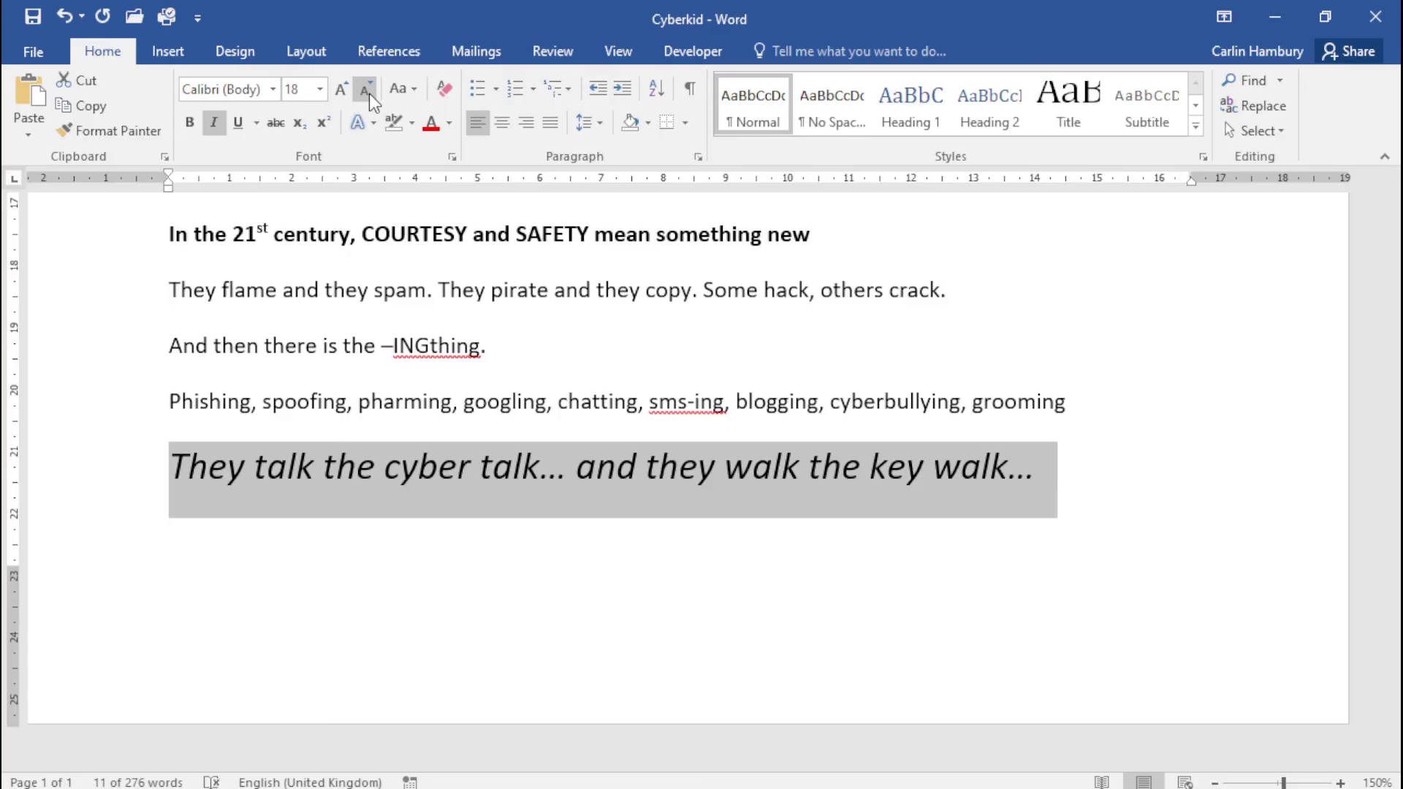
{"action": "left_click", "coordinate": [370, 93]}
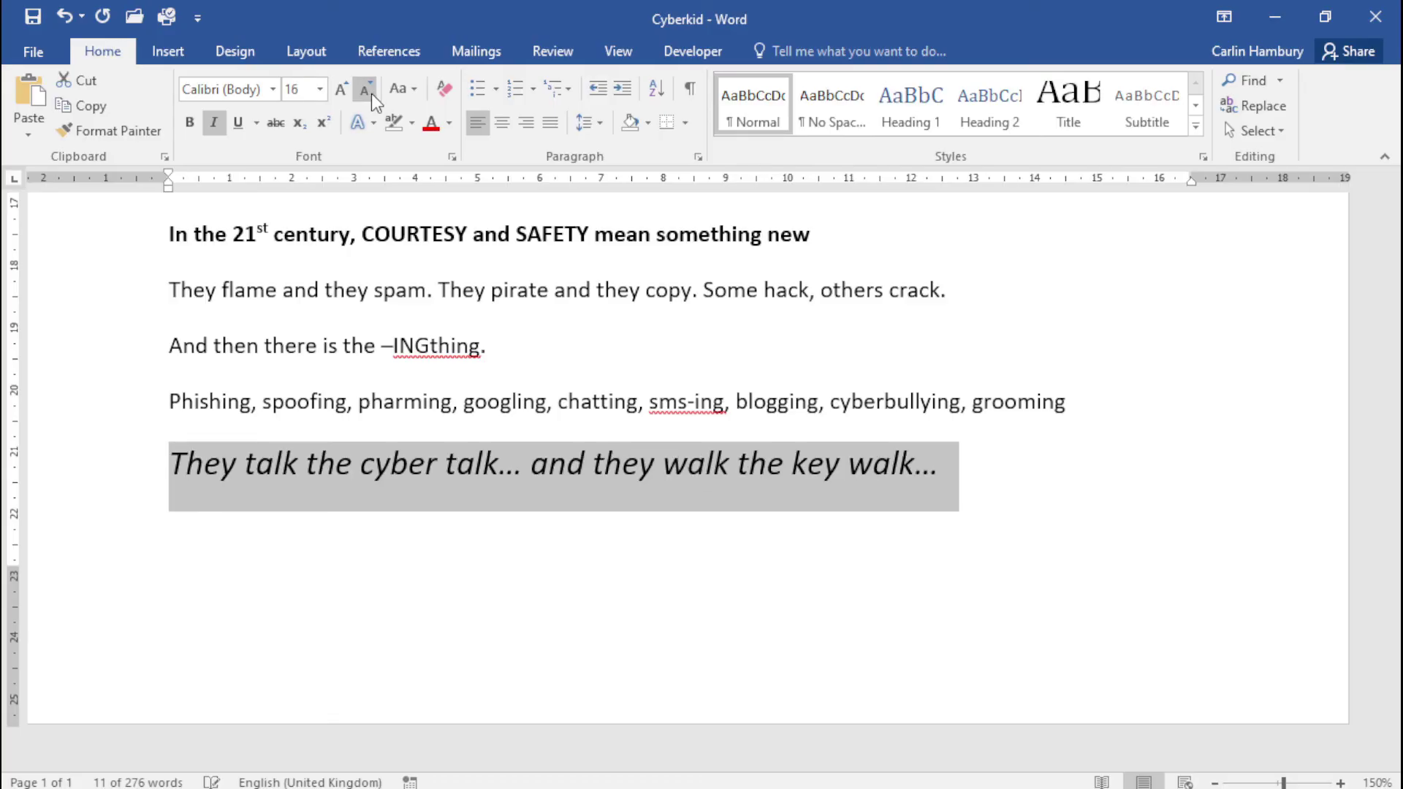
Change the closing line to lowercase and remove its italic
{"action": "left_click", "coordinate": [414, 91]}
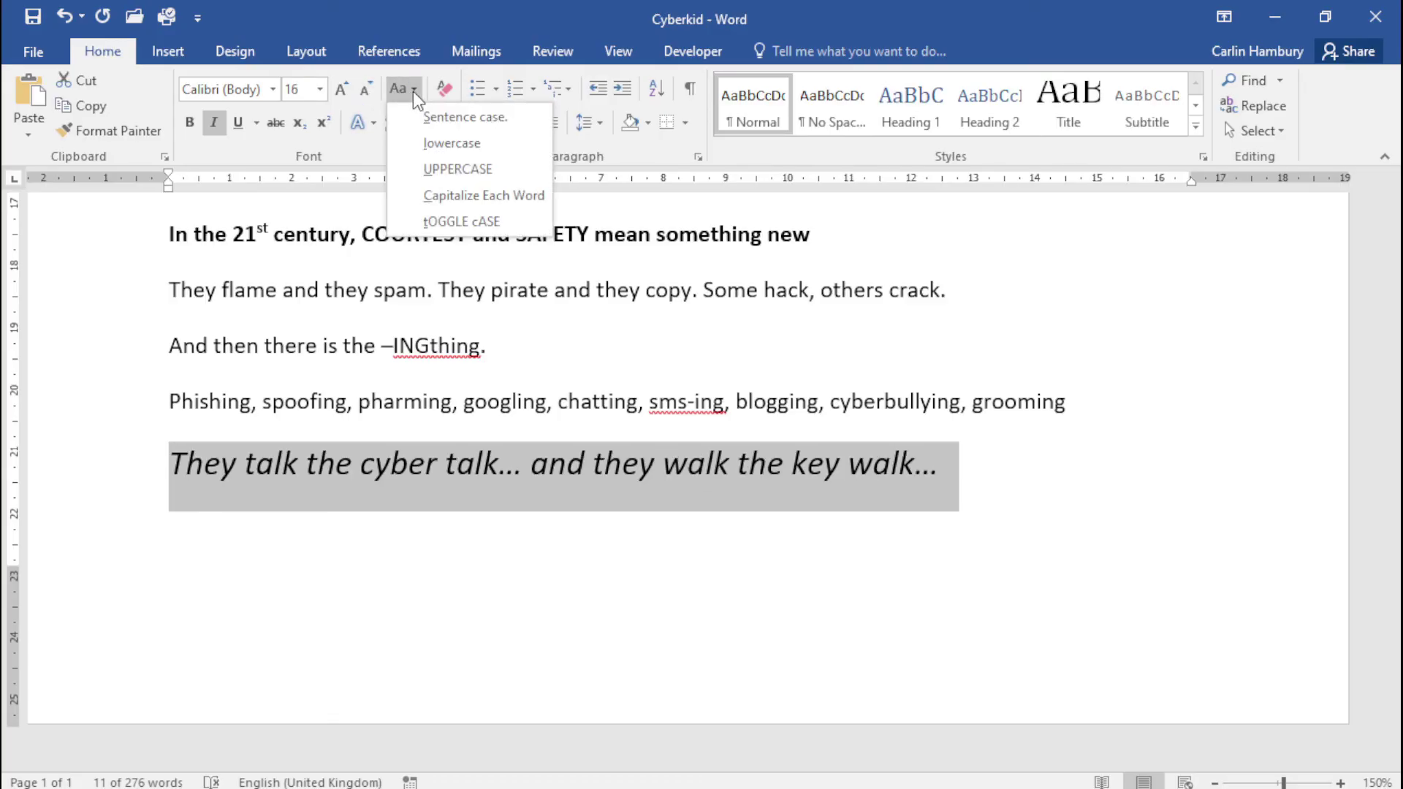
{"action": "left_click", "coordinate": [415, 143]}
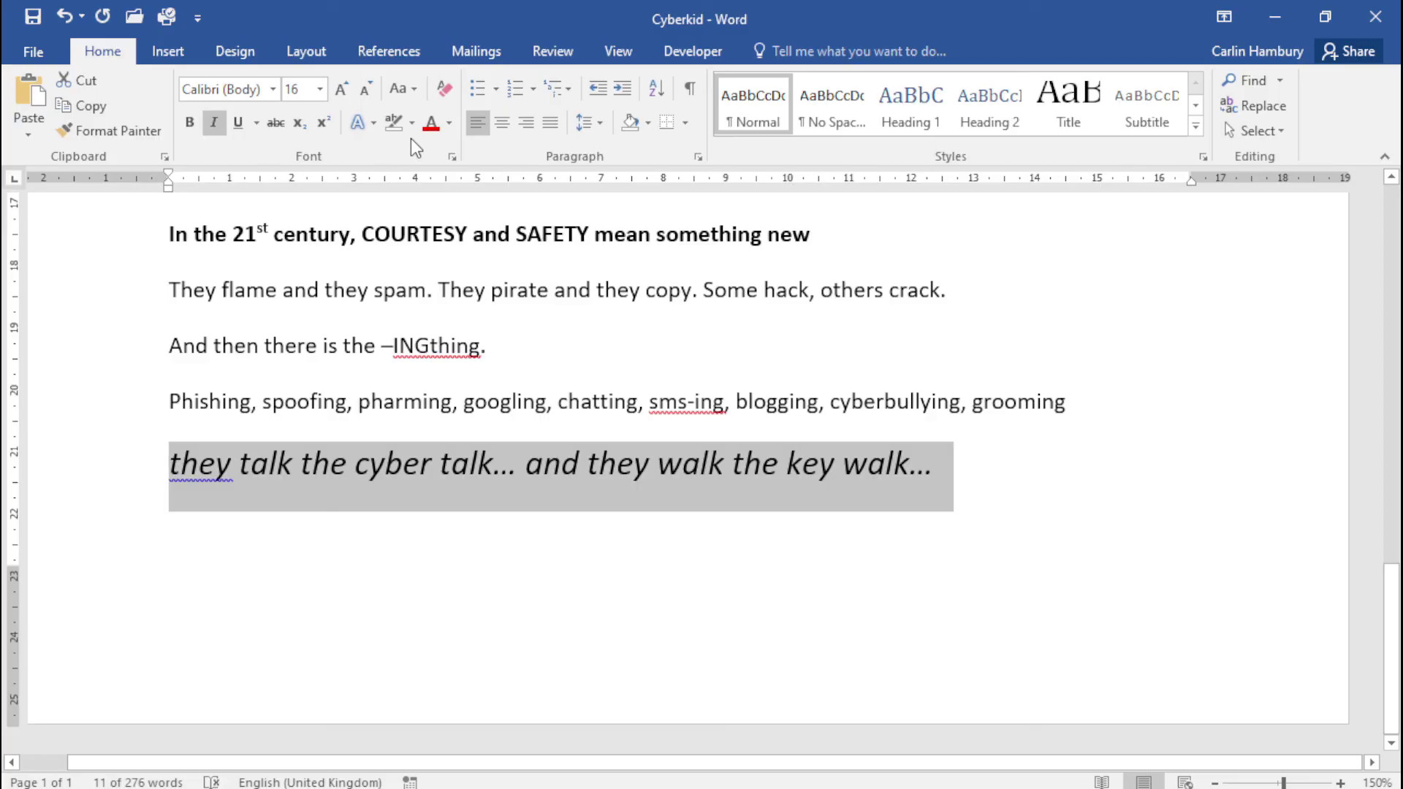
{"action": "left_click", "coordinate": [215, 130]}
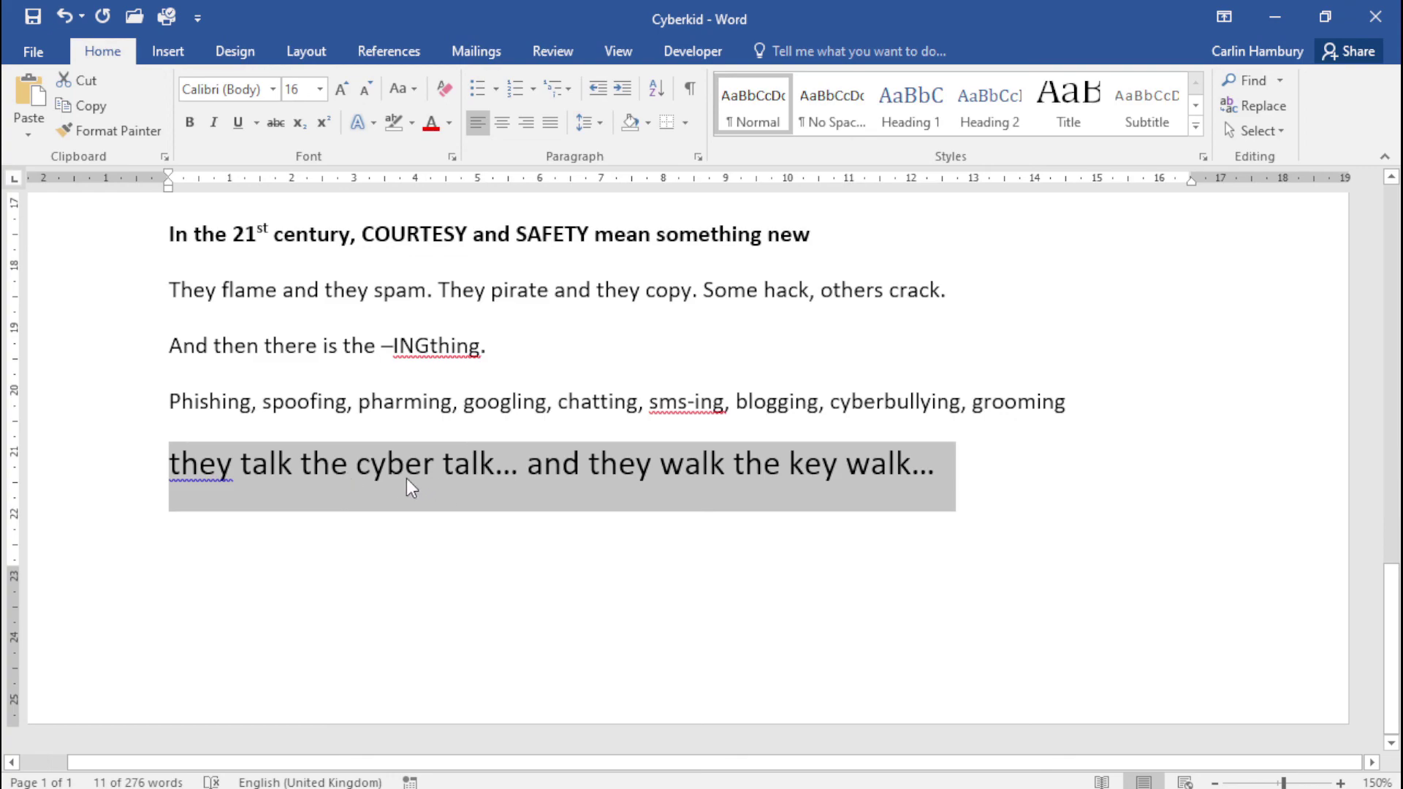
{"action": "left_click", "coordinate": [558, 551]}
{"action": "scroll", "coordinate": [645, 557], "scroll_direction": "up", "scroll_amount": 4}
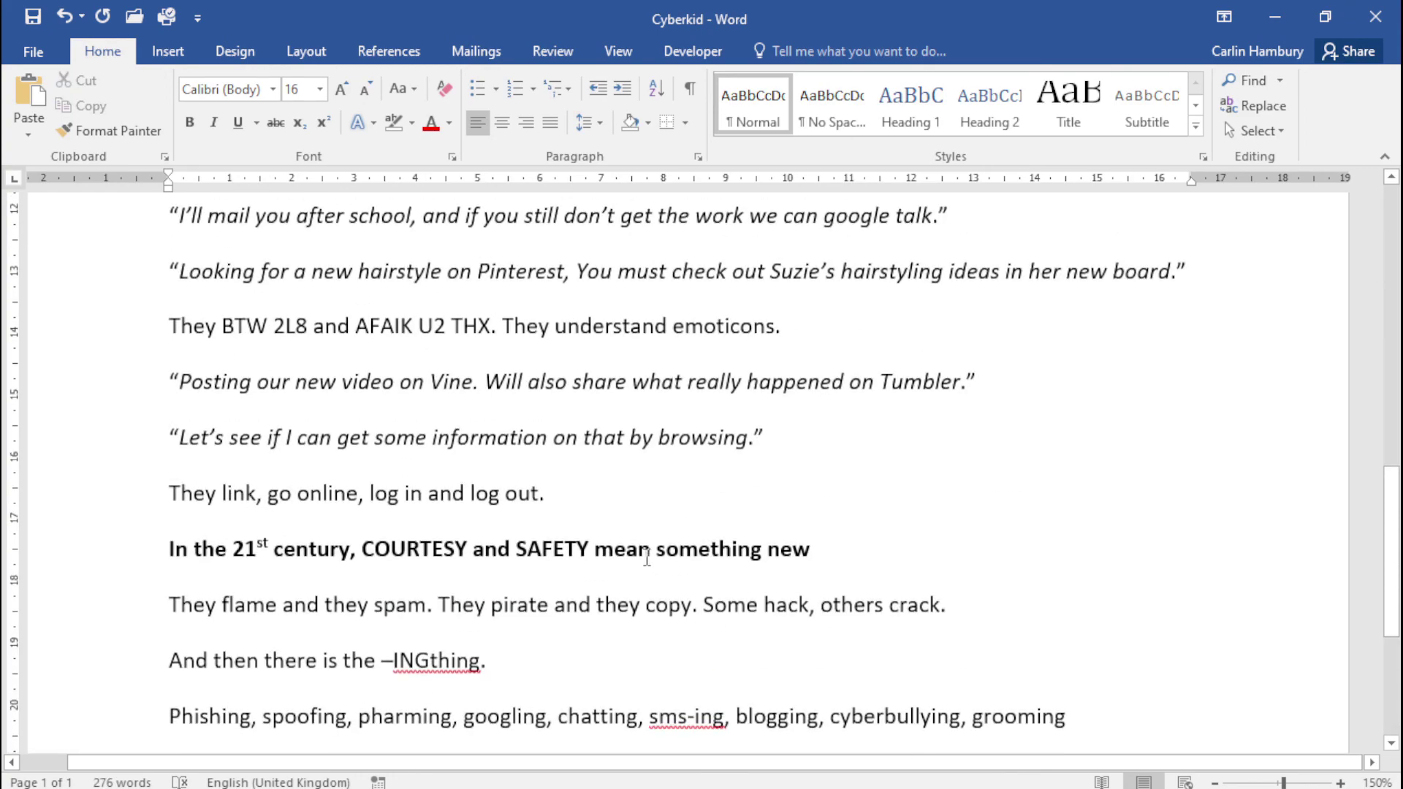
{"action": "scroll", "coordinate": [647, 557], "scroll_direction": "up", "scroll_amount": 10}
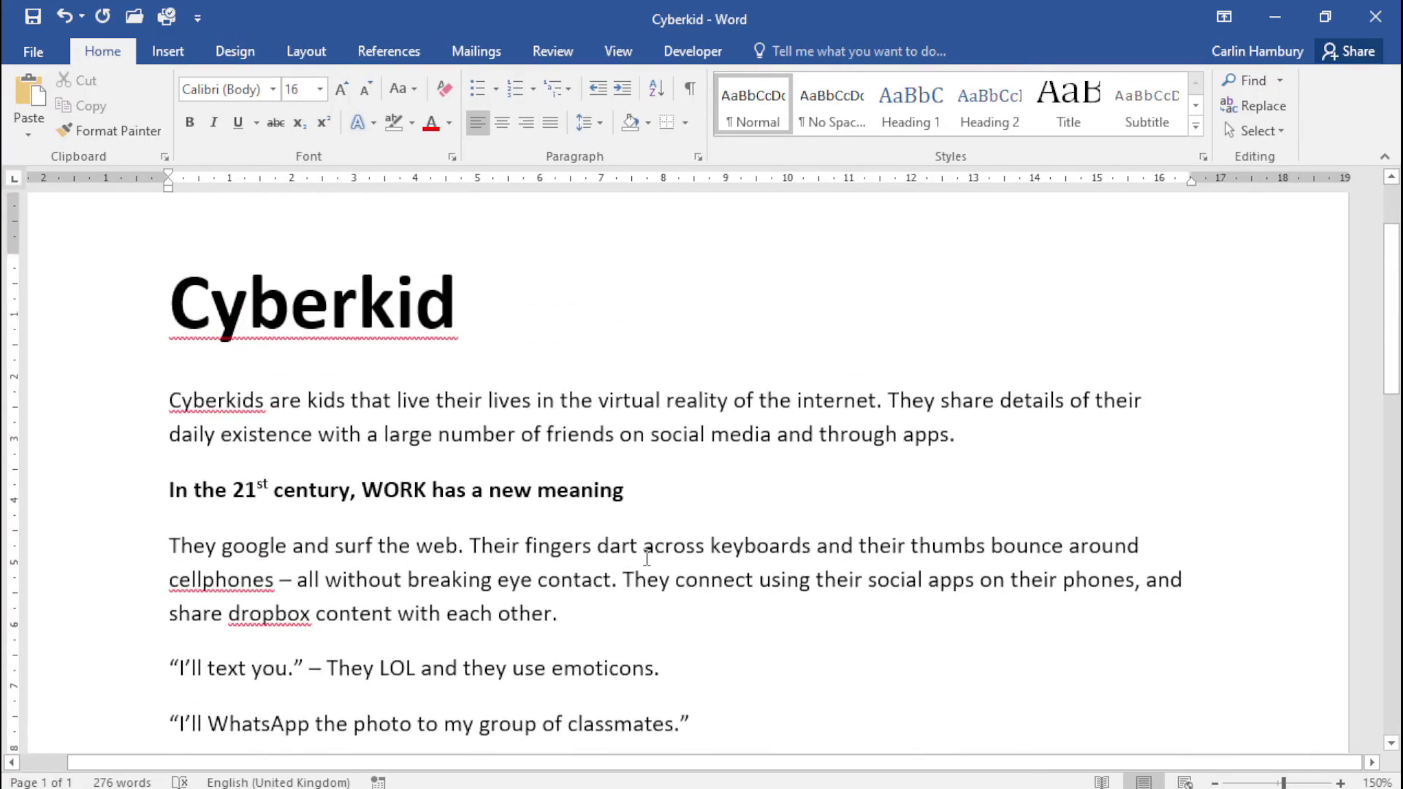